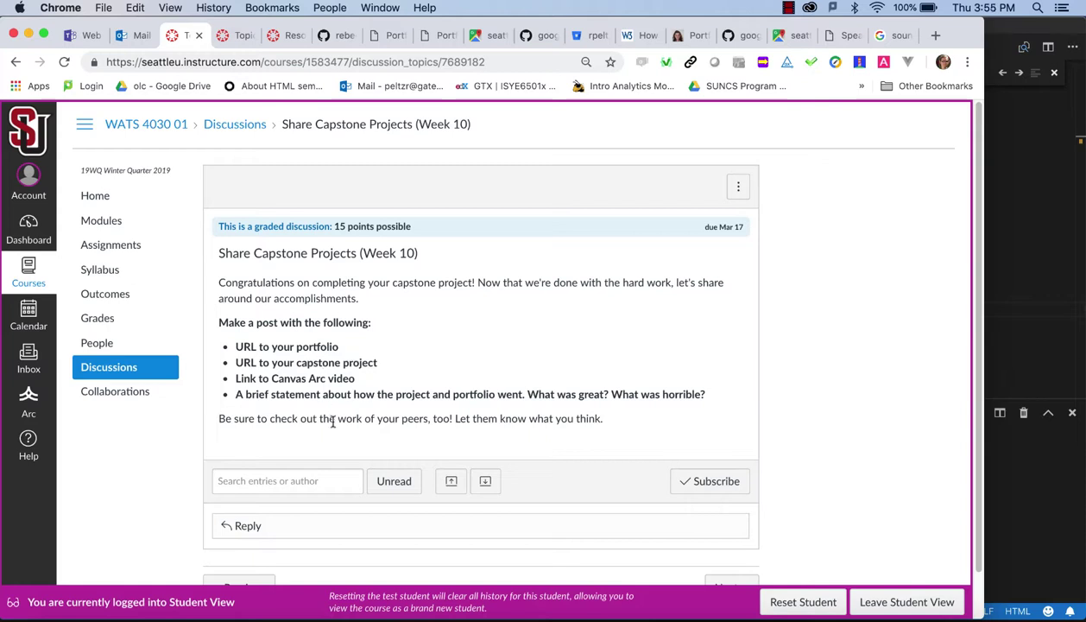
# - Start a reply with 'Capstone hosted code:' and 'Capston repo:' lines, then select the Google Maps URL
pyautogui.scroll(-2, 352, 410)
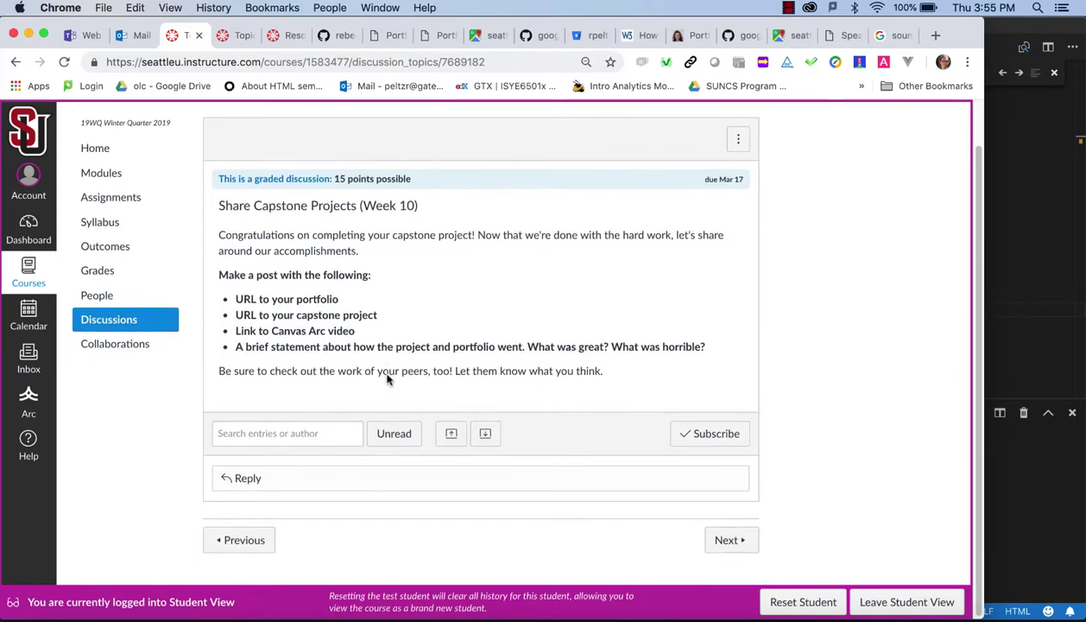
pyautogui.click(362, 477)
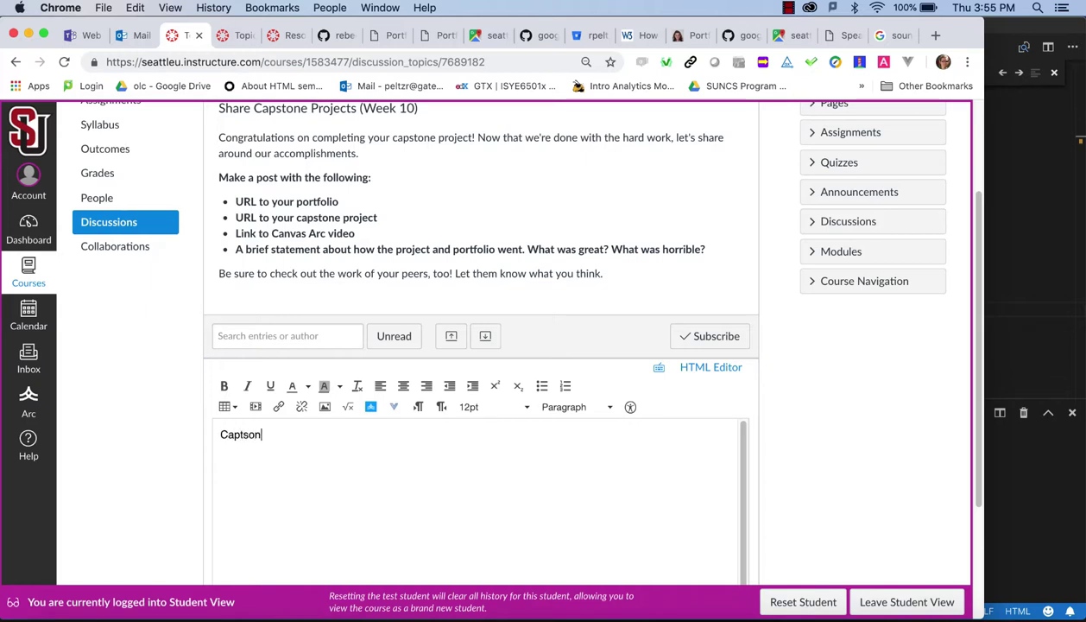
pyautogui.write('Captsone hosted code:')
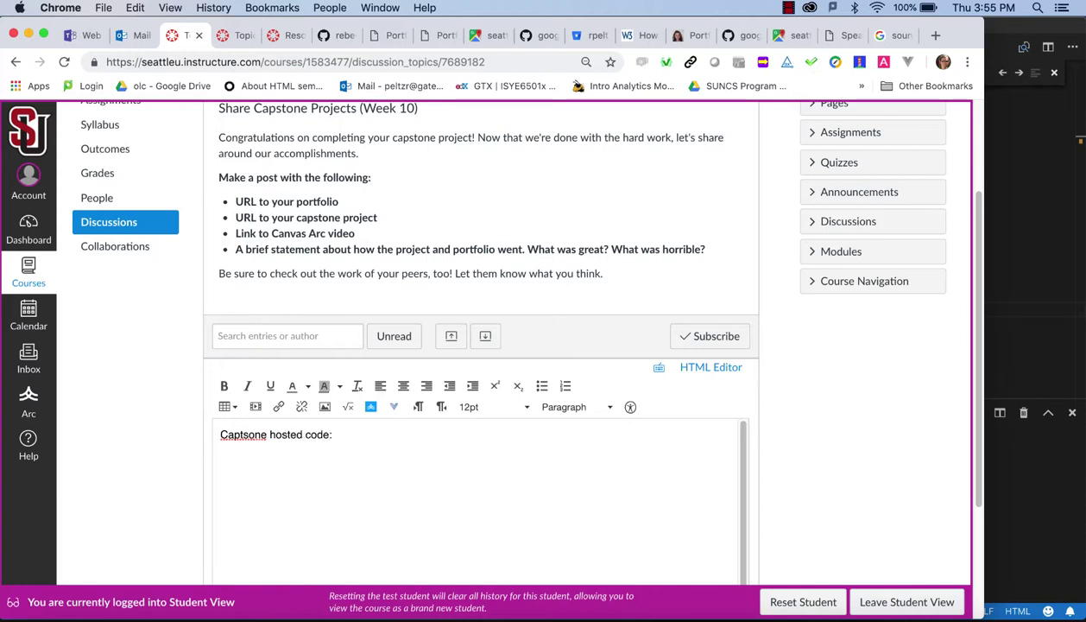
pyautogui.click(249, 435)
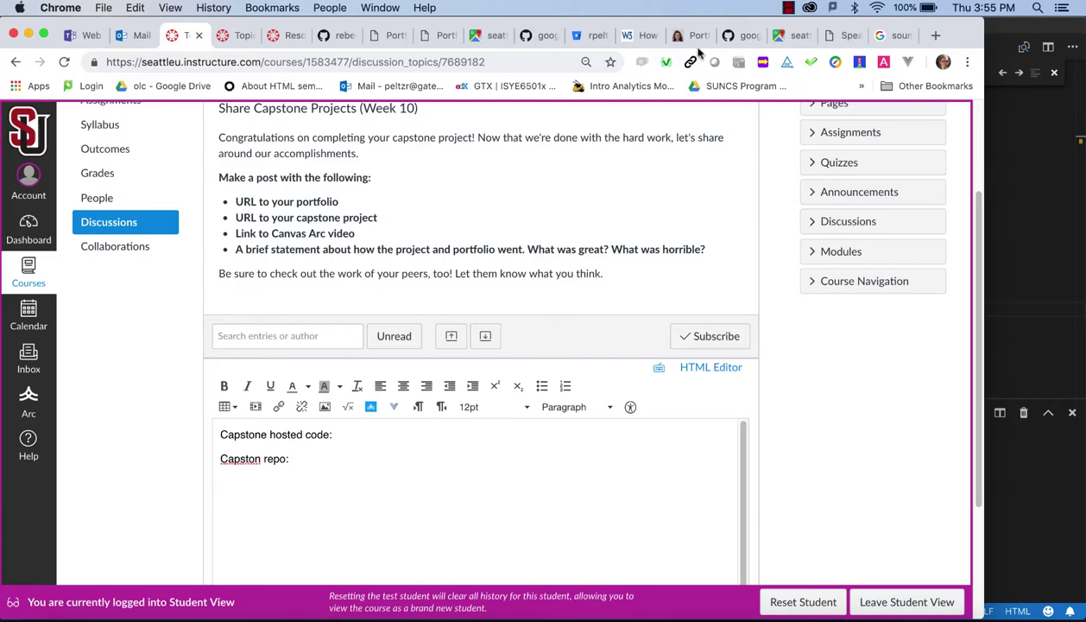
pyautogui.click(786, 36)
pyautogui.click(505, 59)
pyautogui.press('super+c')
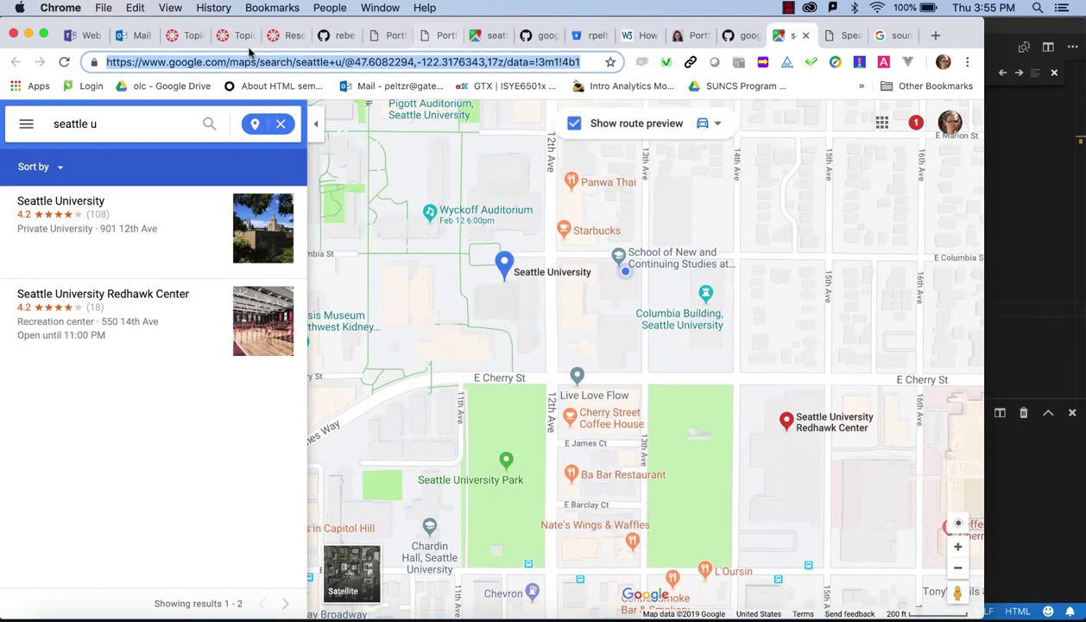
# - Paste the Google Maps URL after 'Capstone hosted code:' in the reply
pyautogui.click(187, 35)
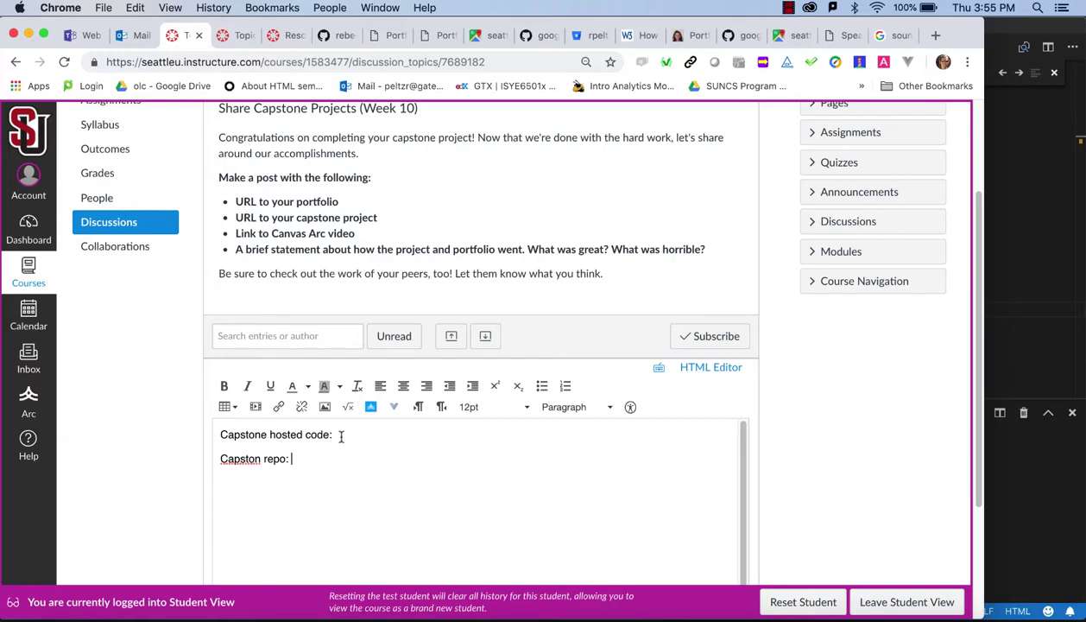
pyautogui.press('super+v')
pyautogui.press('Return')
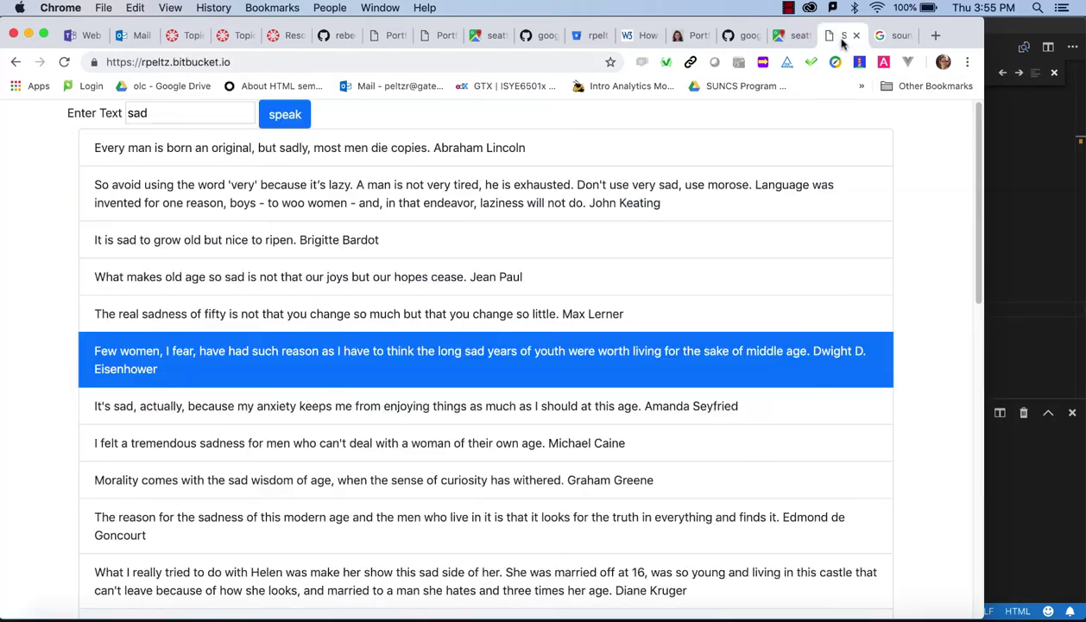
# - Copy the GitHub google-maps-services-js URL and paste it under 'Capston repo:'
pyautogui.click(842, 36)
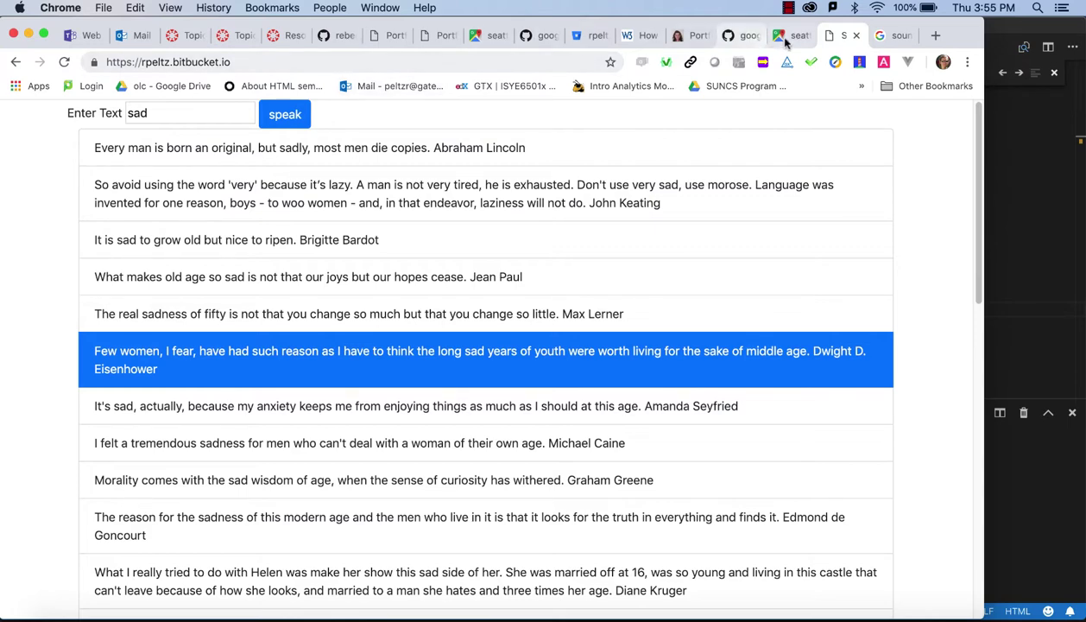
pyautogui.click(748, 35)
pyautogui.click(401, 63)
pyautogui.press('super+c')
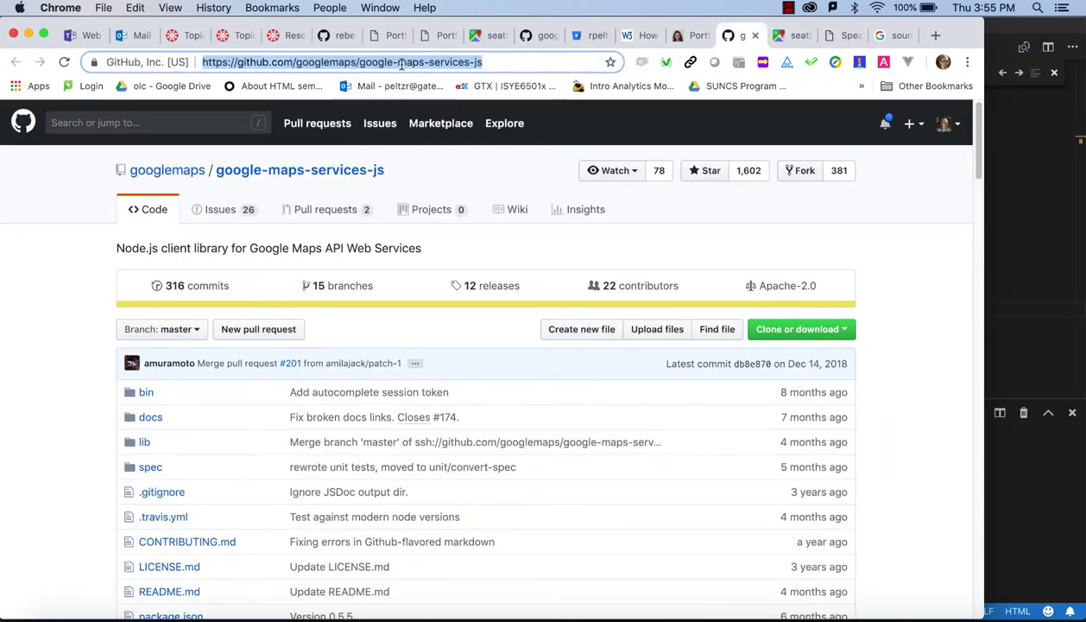
pyautogui.click(192, 34)
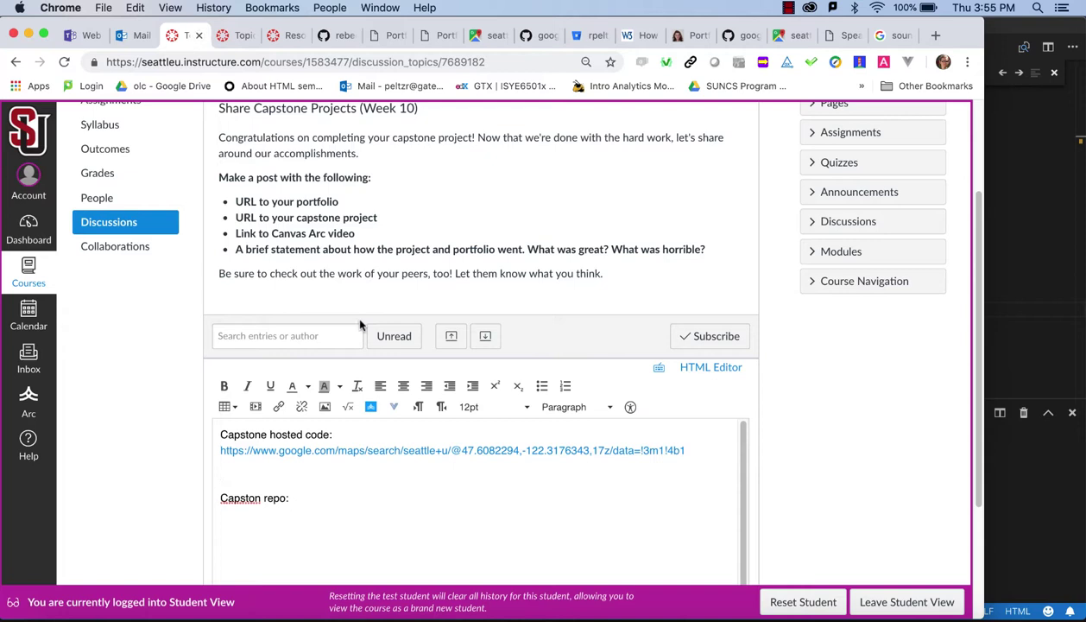
pyautogui.click(298, 499)
pyautogui.press('super+v')
pyautogui.press('Return')
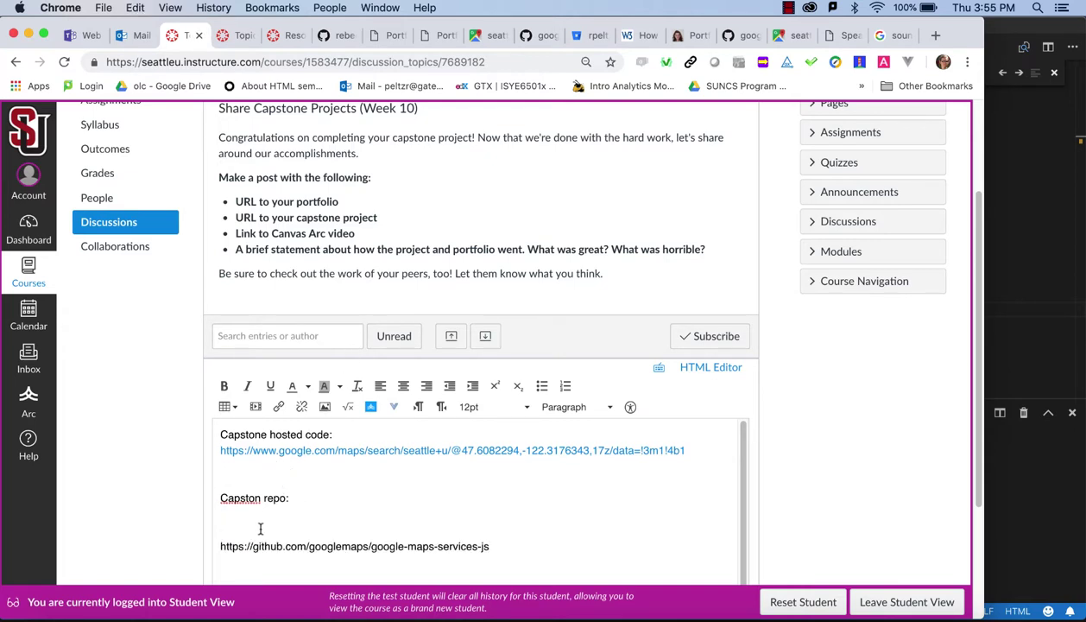
pyautogui.press('BackSpace')
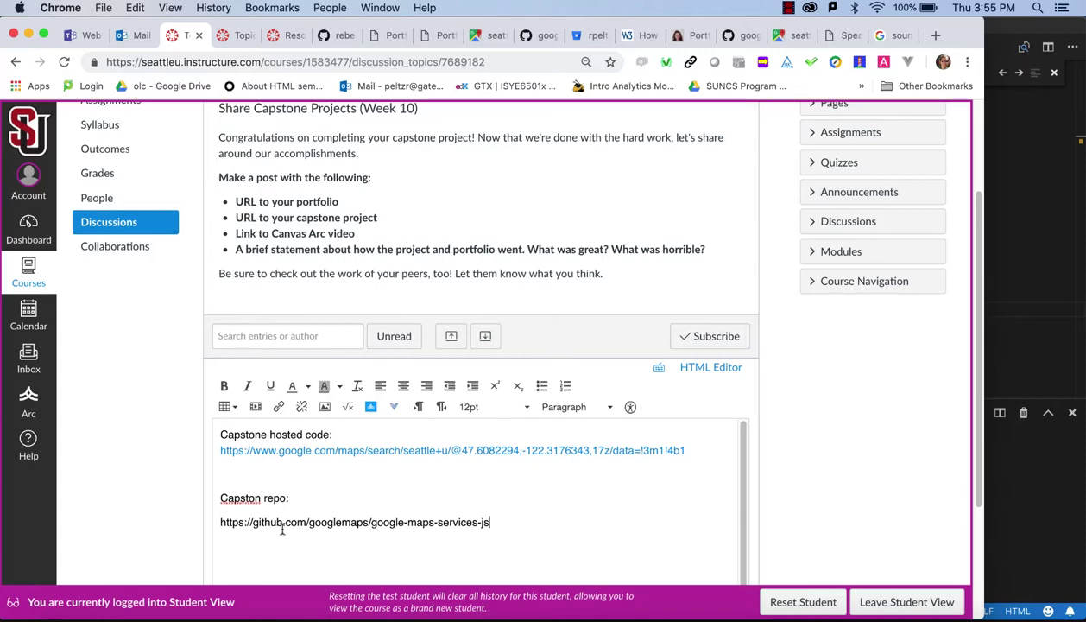
# - Turn the pasted GitHub URL into a link and tidy the blank lines around it
pyautogui.press('super+shift+Left')
pyautogui.press('super+c')
pyautogui.click(278, 405)
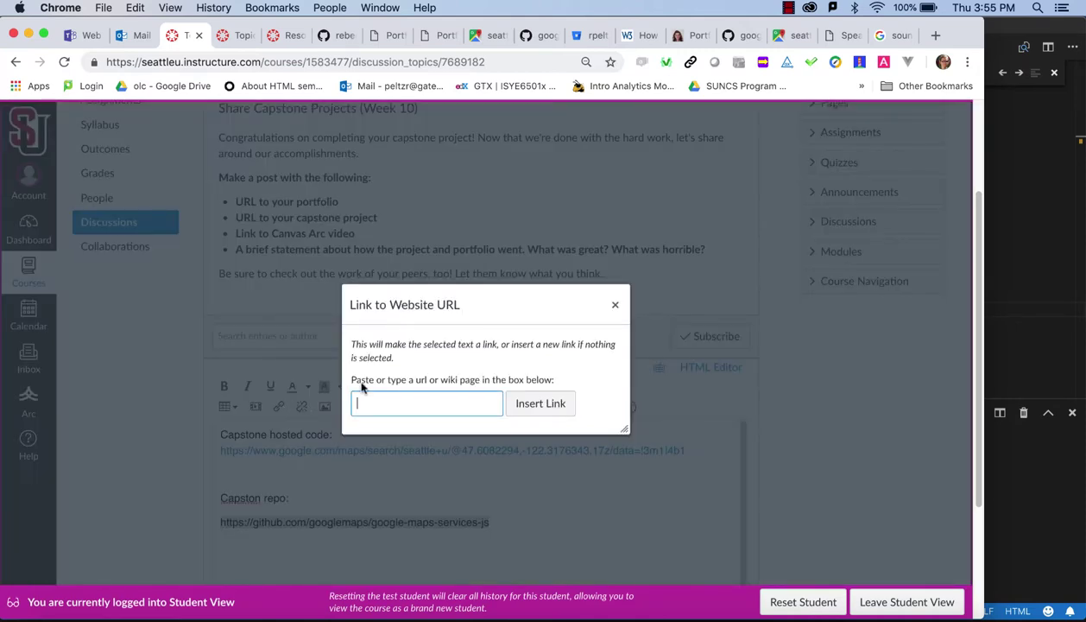
pyautogui.press('super+v')
pyautogui.click(538, 403)
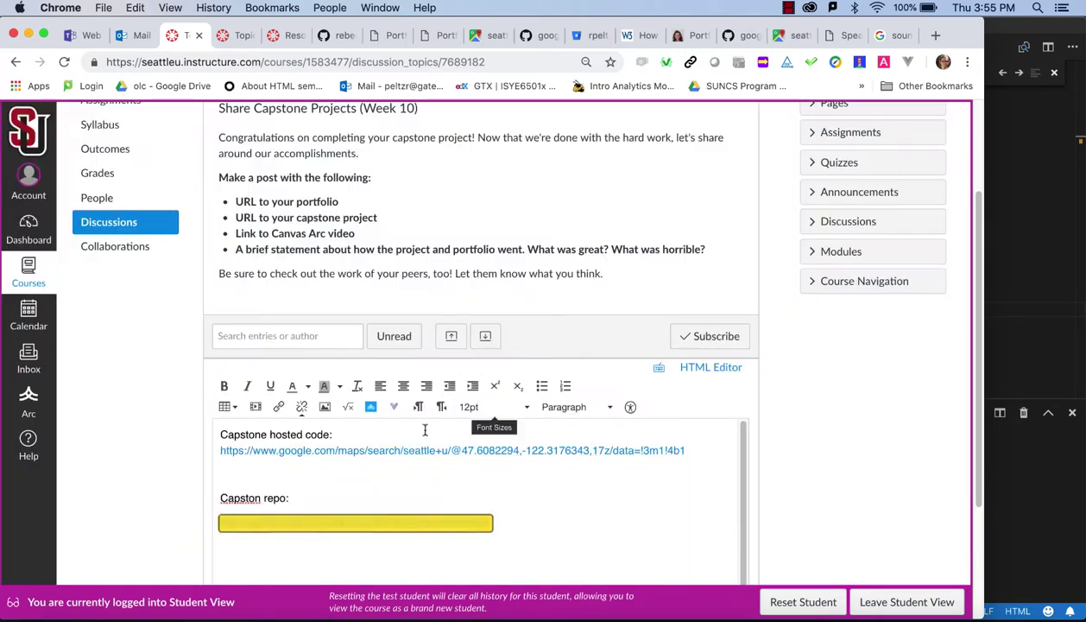
pyautogui.click(264, 480)
pyautogui.press('Delete')
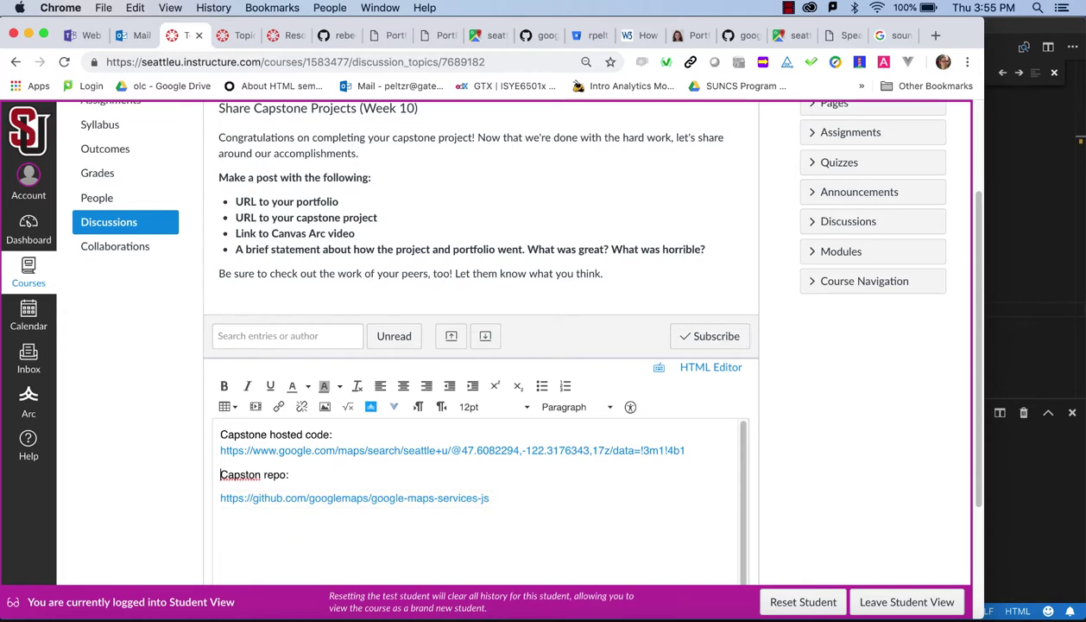
pyautogui.click(507, 497)
pyautogui.press('Return')
pyautogui.scroll(-1, 361, 508)
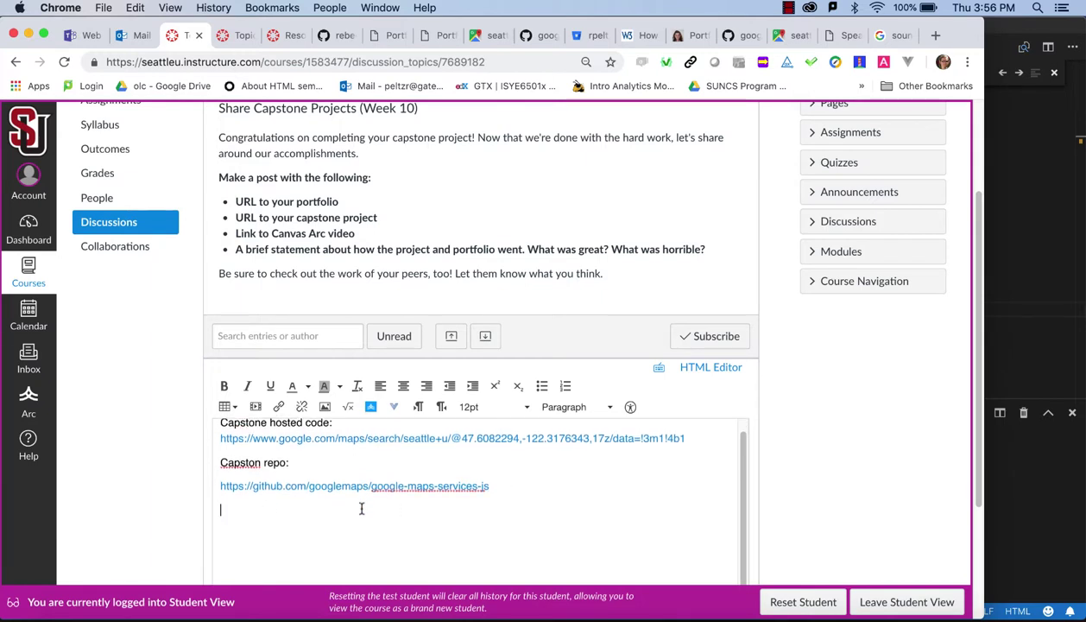
pyautogui.scroll(1, 361, 508)
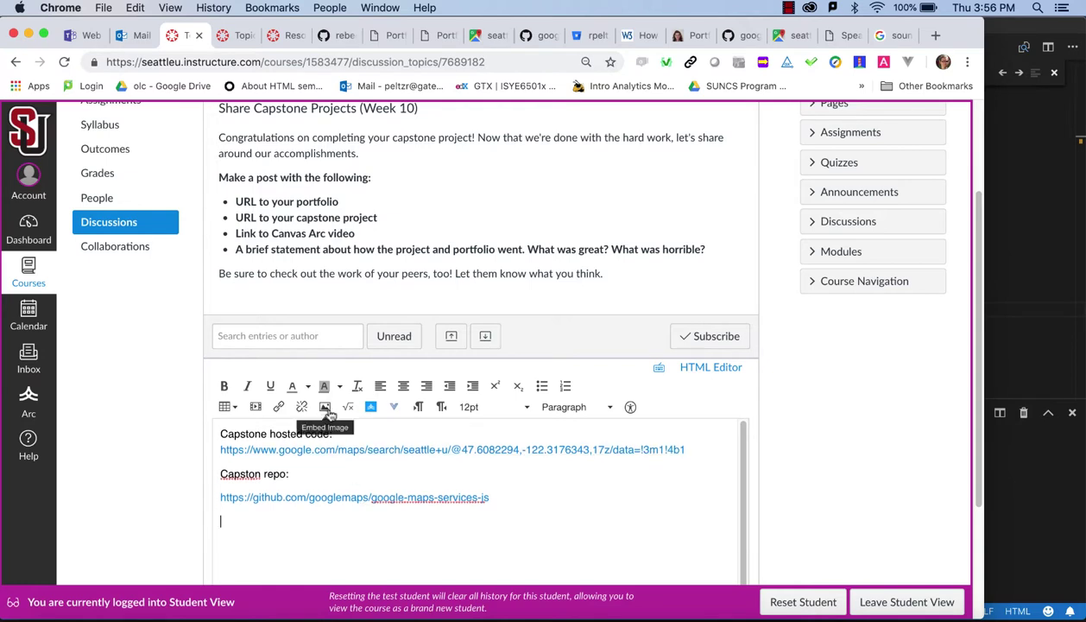
# - Start an Arc screen-capture recording with the capture frame narrowed to 1290 × 752
pyautogui.click(372, 408)
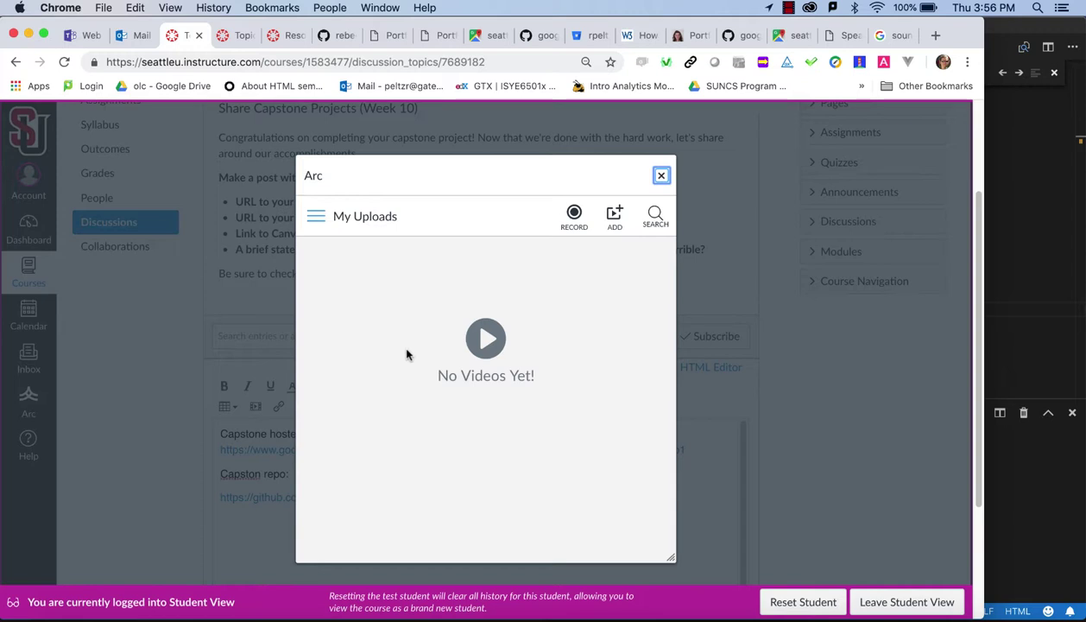
pyautogui.click(573, 218)
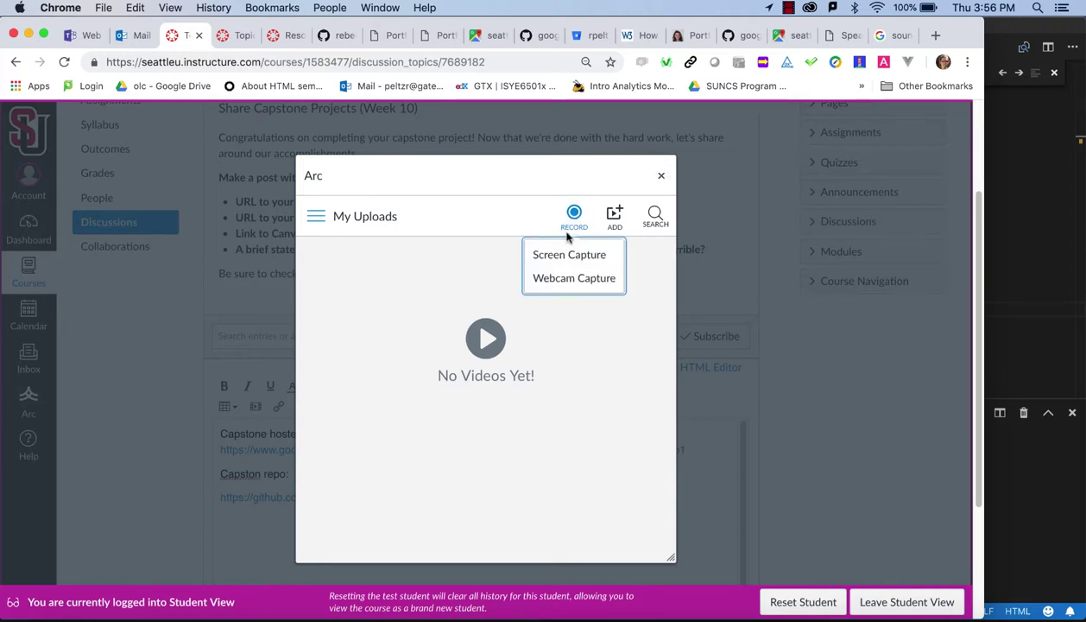
pyautogui.click(563, 253)
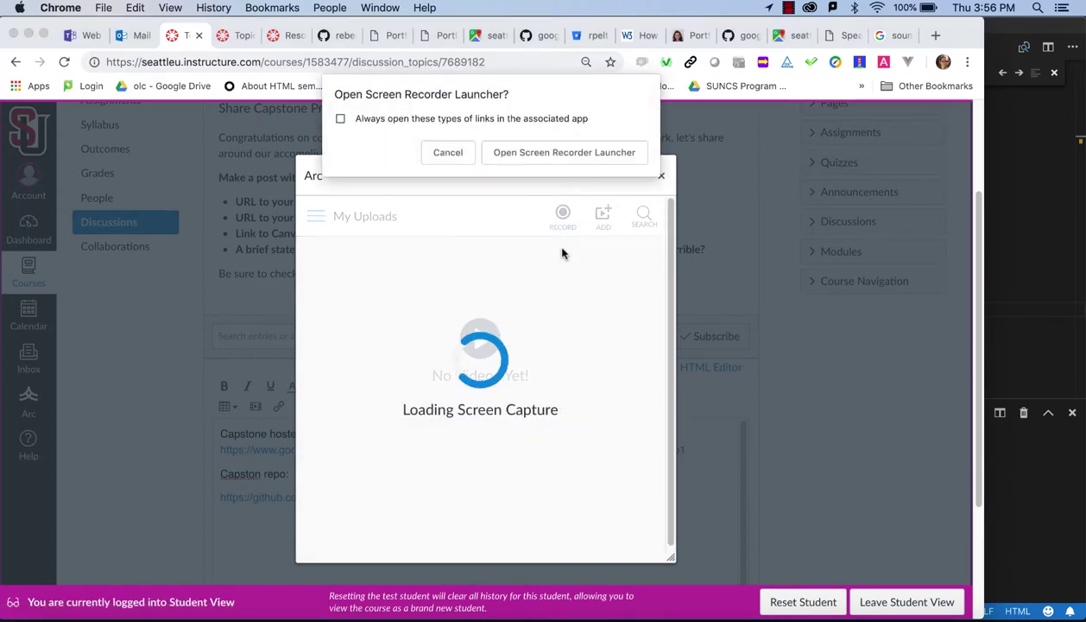
pyautogui.click(528, 154)
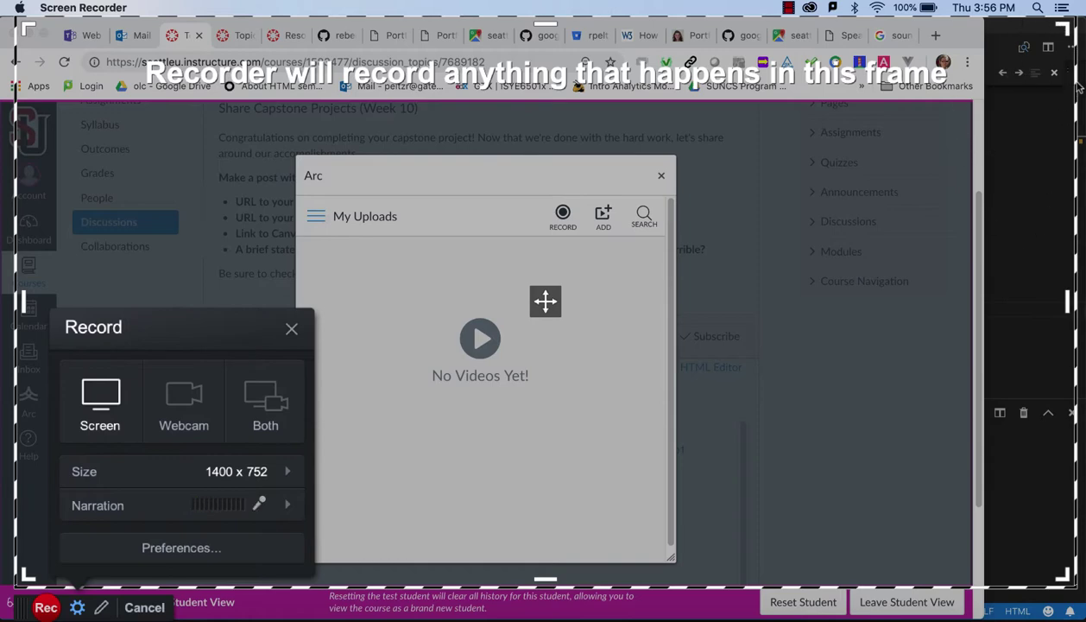
pyautogui.moveTo(1065, 298); pyautogui.dragTo(985, 304)
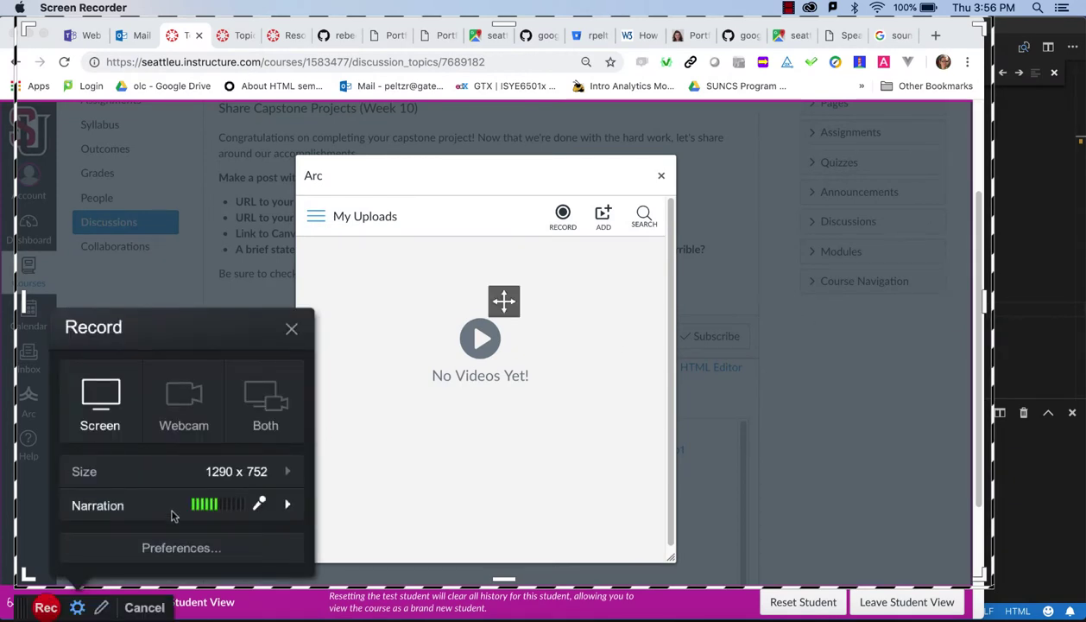
pyautogui.click(47, 607)
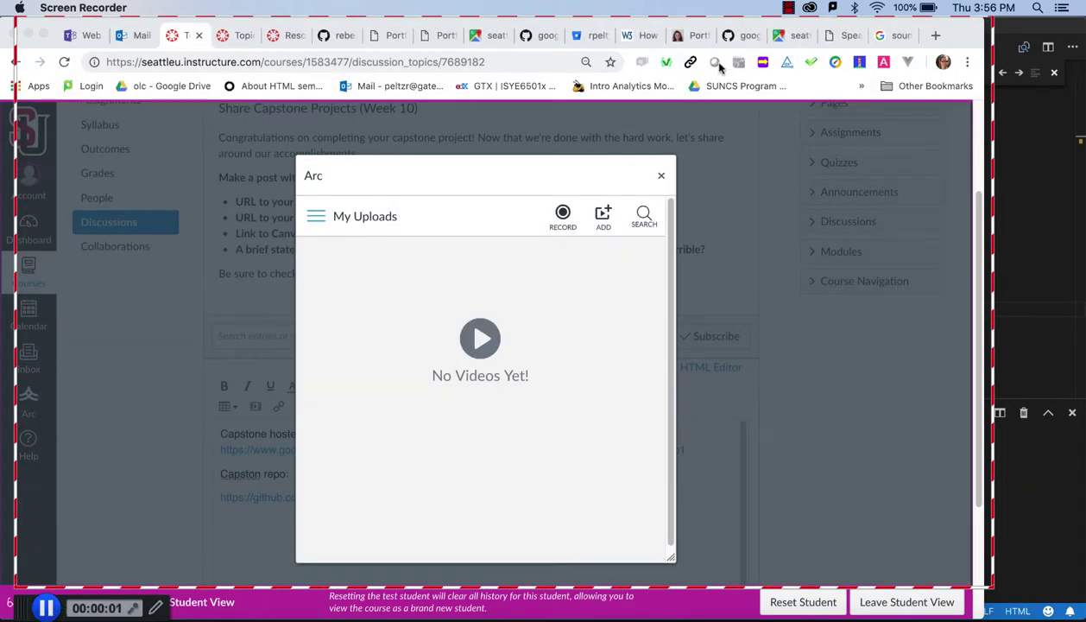
# - Browse the portfolio page, briefly showing its GitHub profile and Contact section
pyautogui.click(695, 40)
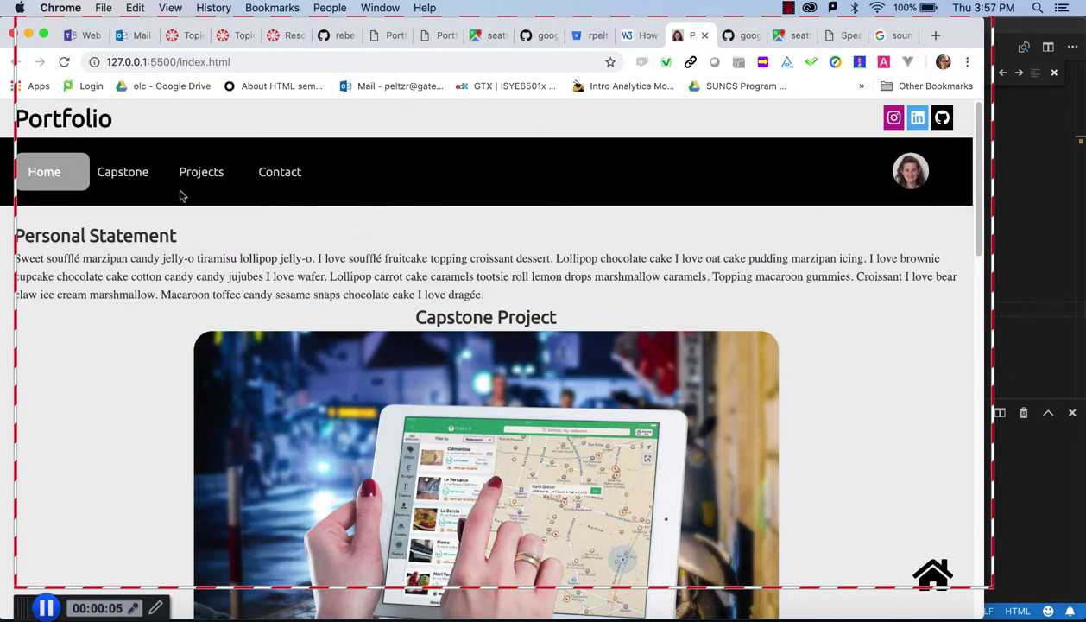
pyautogui.scroll(-2, 236, 200)
pyautogui.scroll(2, 236, 200)
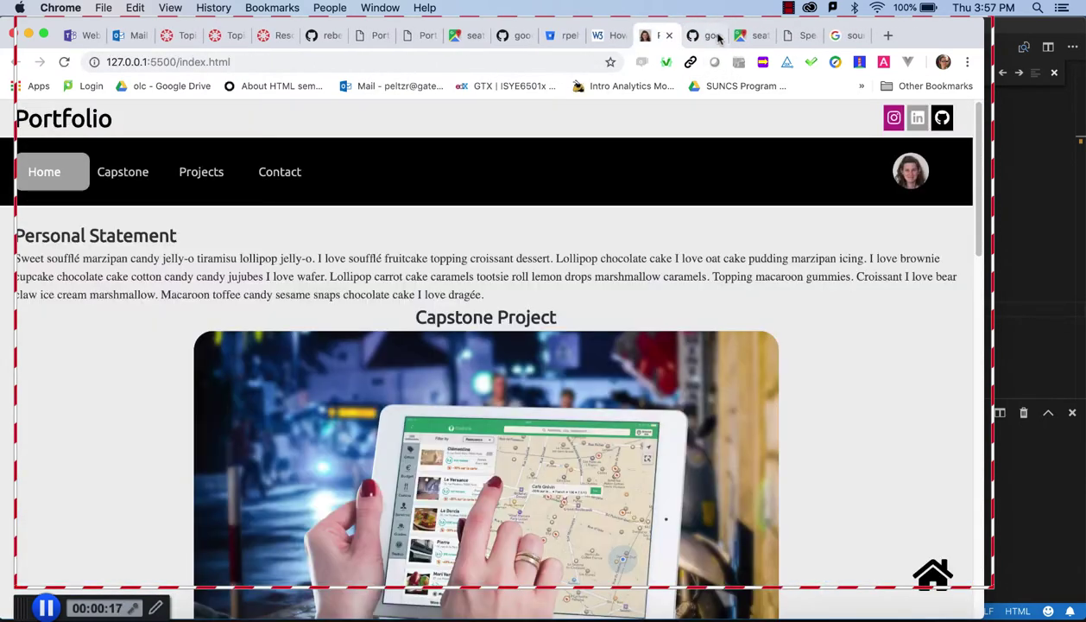
pyautogui.click(942, 118)
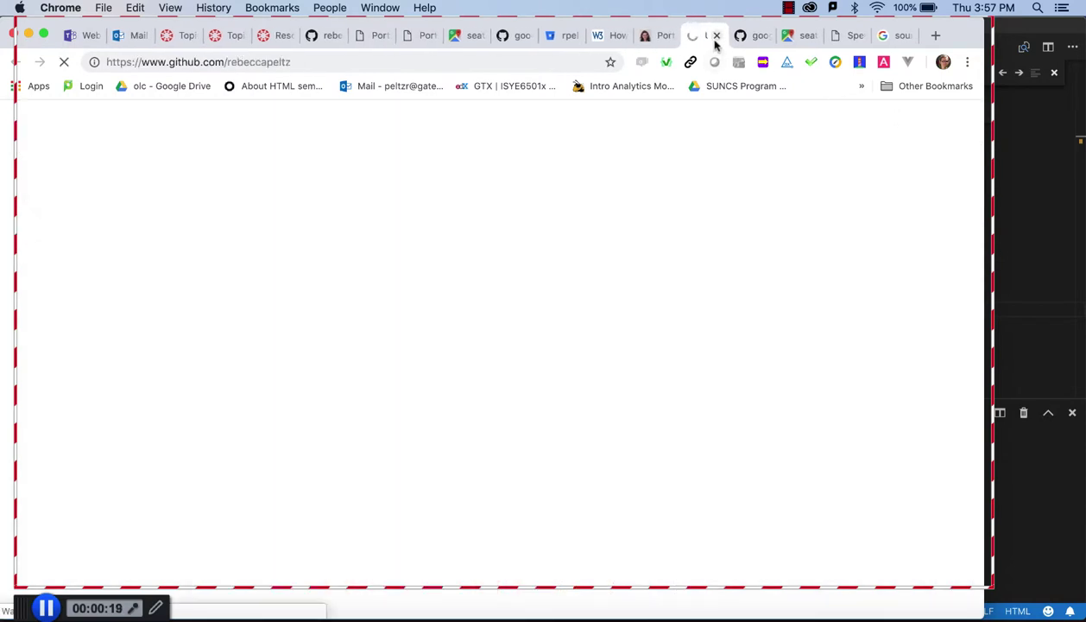
pyautogui.click(718, 36)
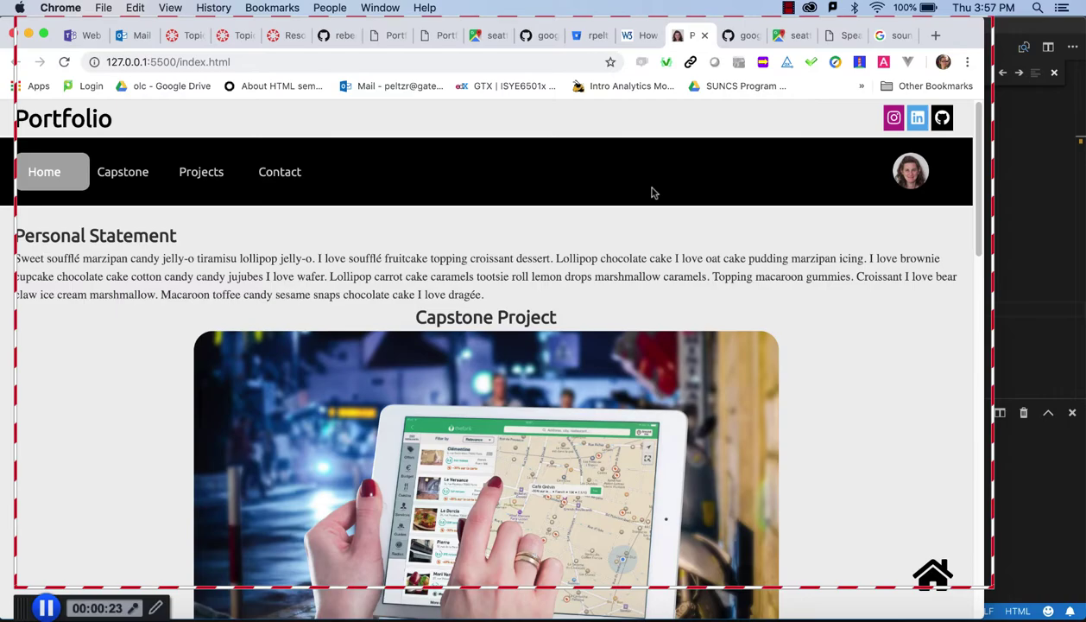
pyautogui.scroll(-10, 650, 192)
pyautogui.scroll(5, 341, 158)
pyautogui.scroll(10, 339, 159)
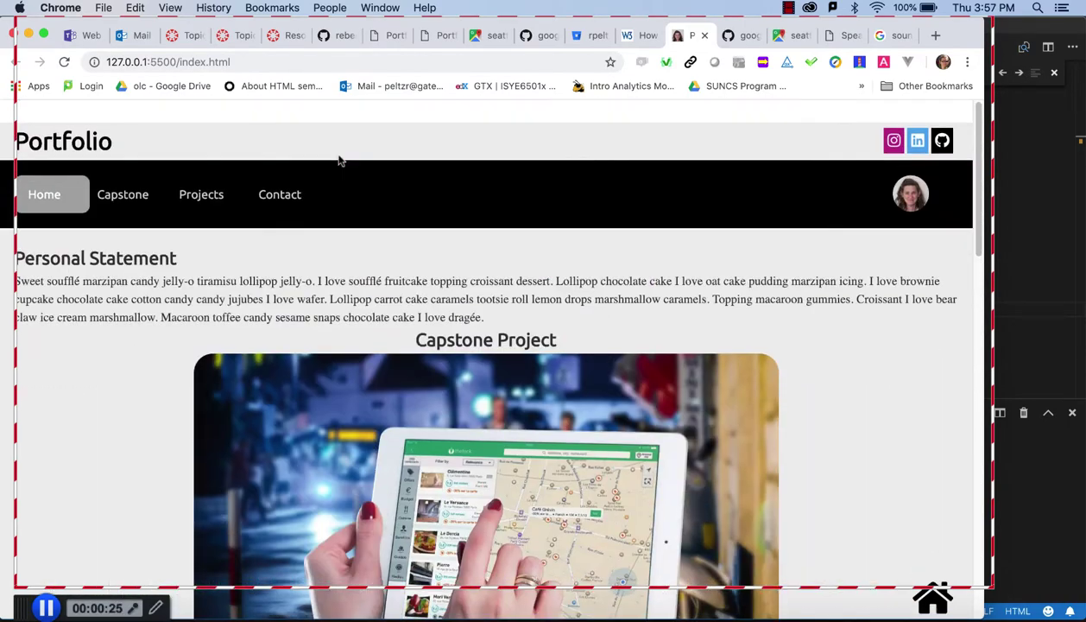
pyautogui.click(263, 178)
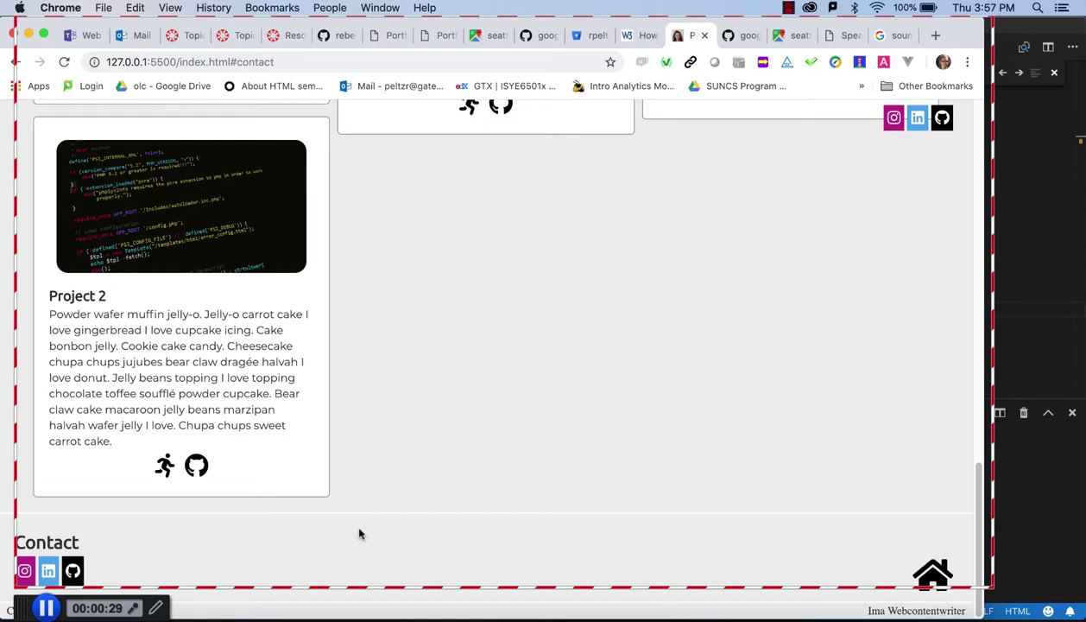
pyautogui.click(919, 569)
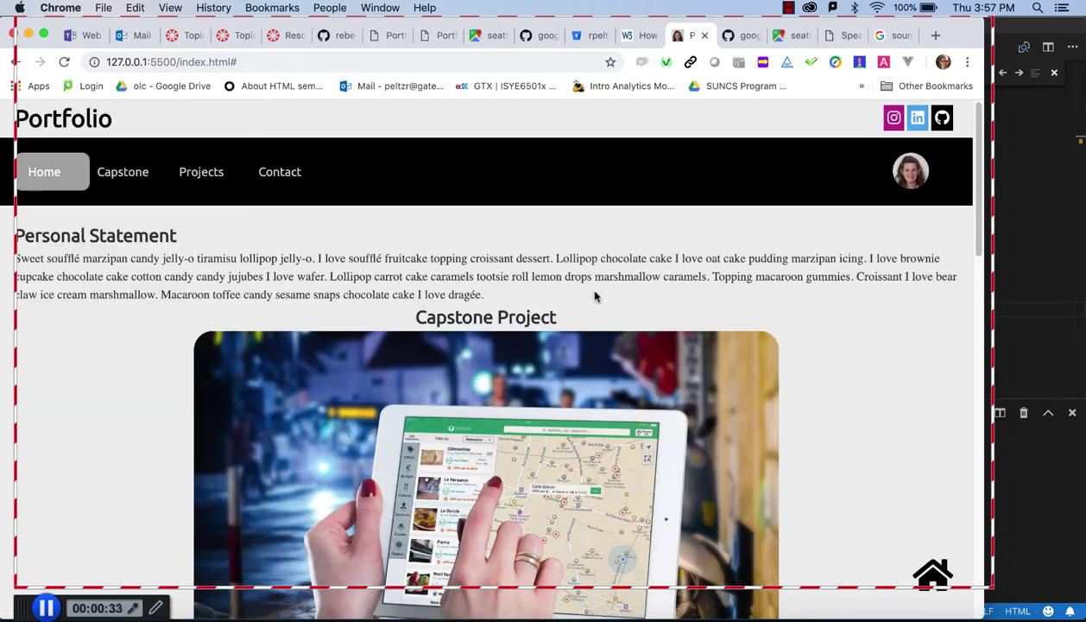
pyautogui.scroll(-10, 405, 340)
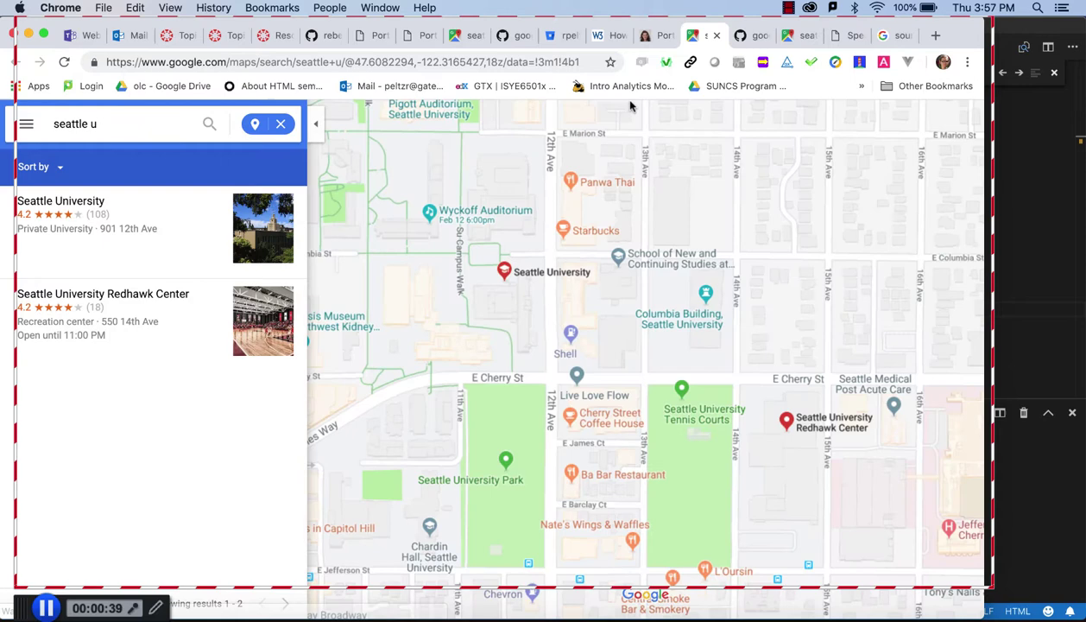
# - Show the capstone repo and live Maps demo, searching 'university washington' and opening its details
pyautogui.click(716, 36)
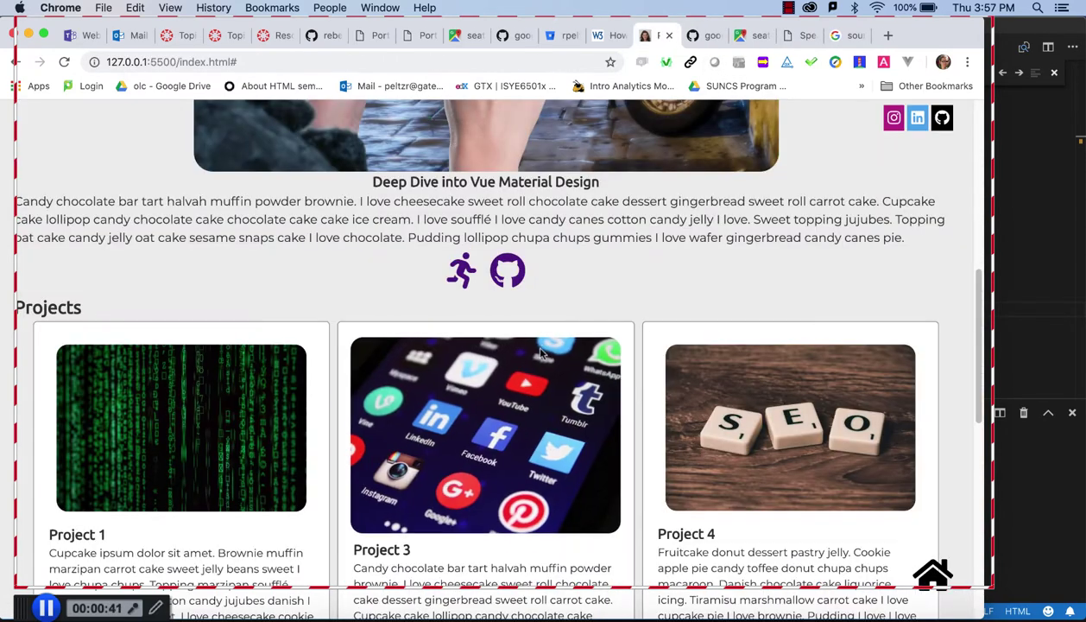
pyautogui.click(516, 288)
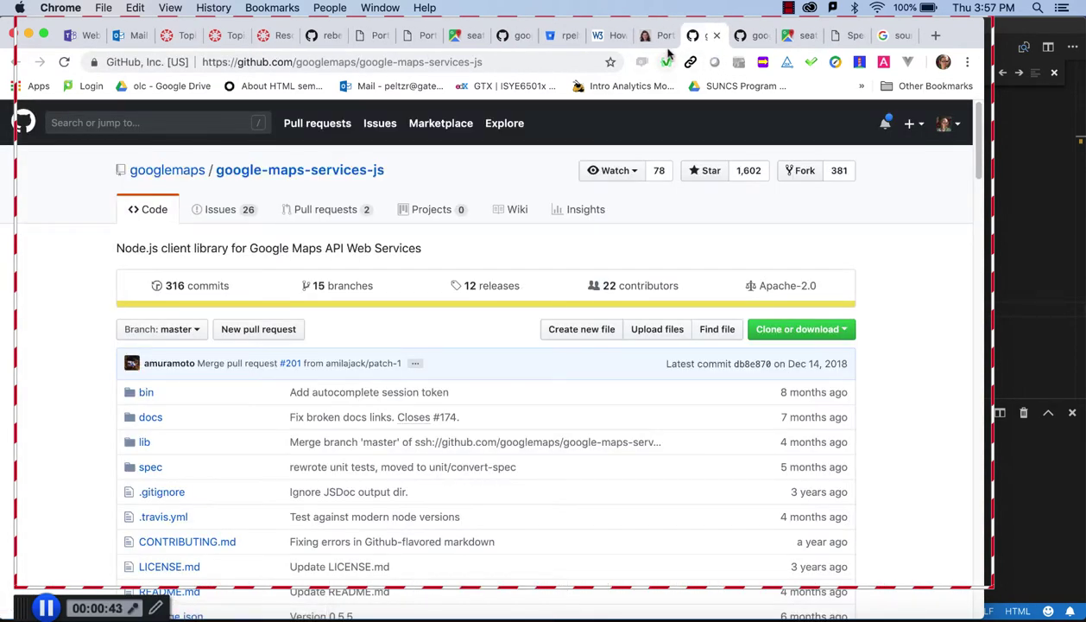
pyautogui.click(657, 37)
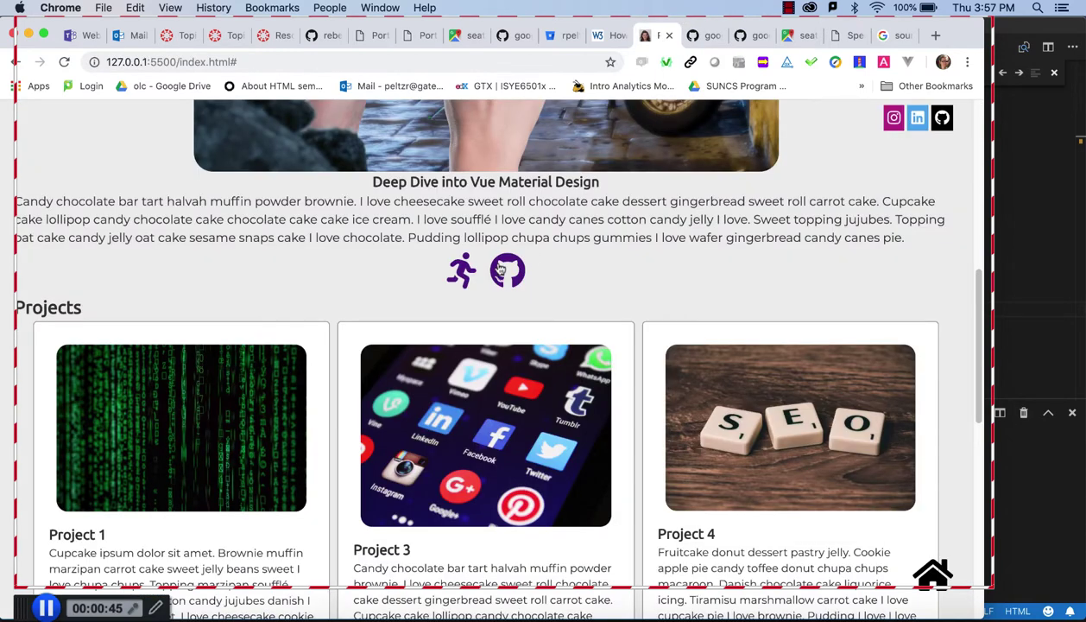
pyautogui.click(462, 271)
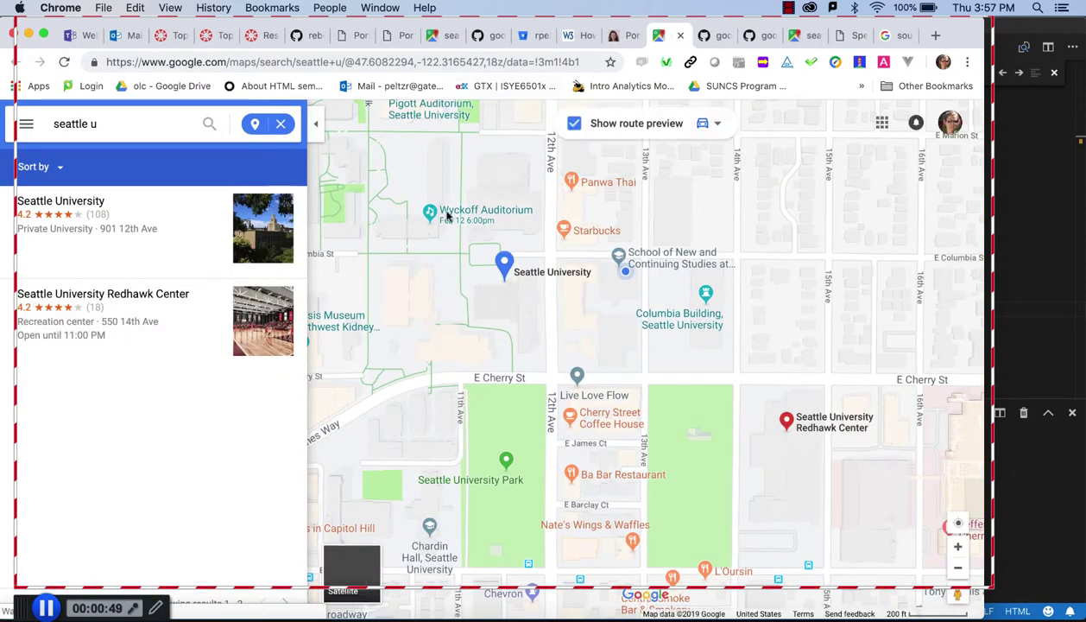
pyautogui.click(64, 125)
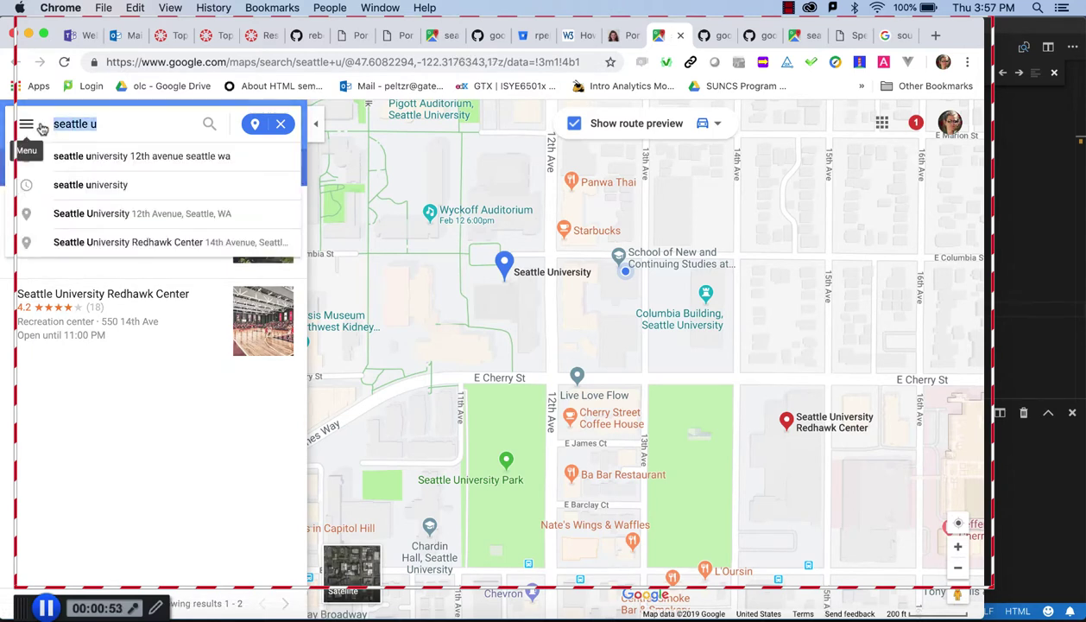
pyautogui.write('univ')
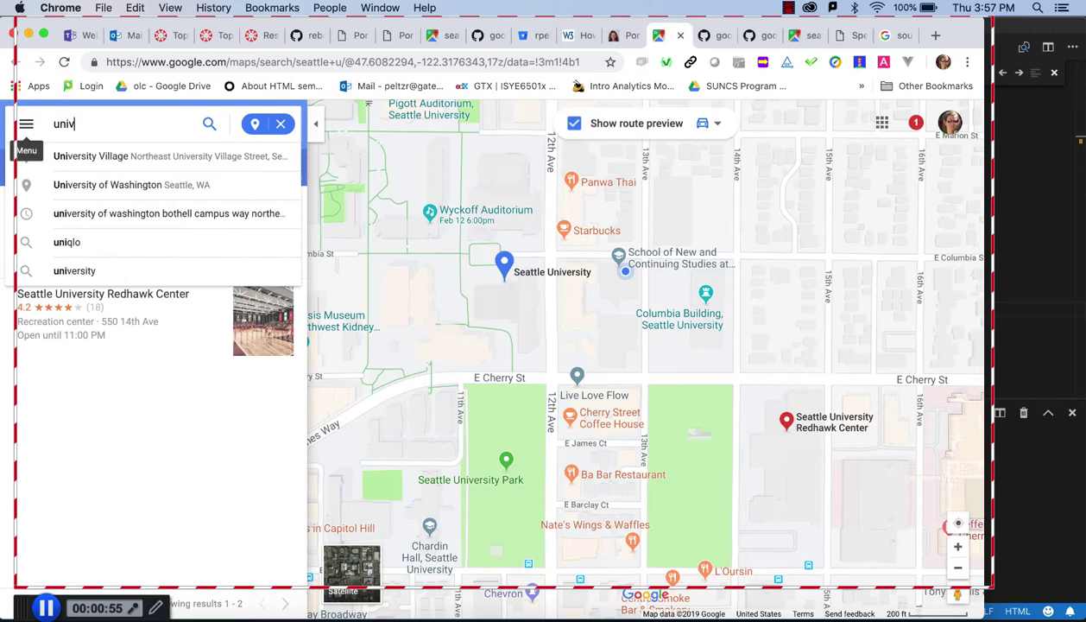
pyautogui.write('ersity washi')
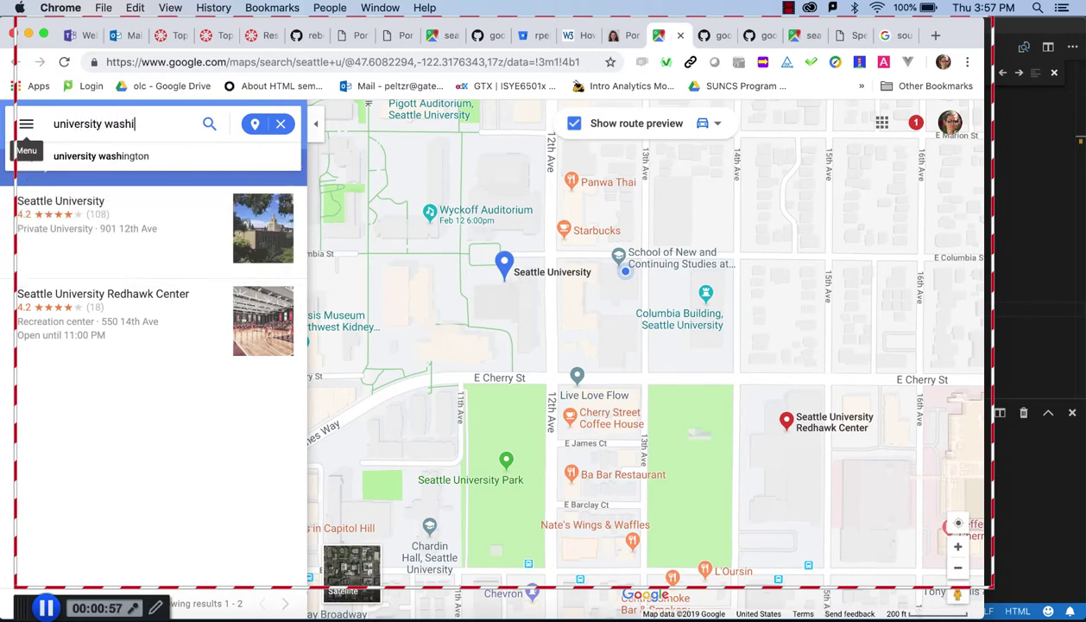
pyautogui.write('ngton')
pyautogui.press('Return')
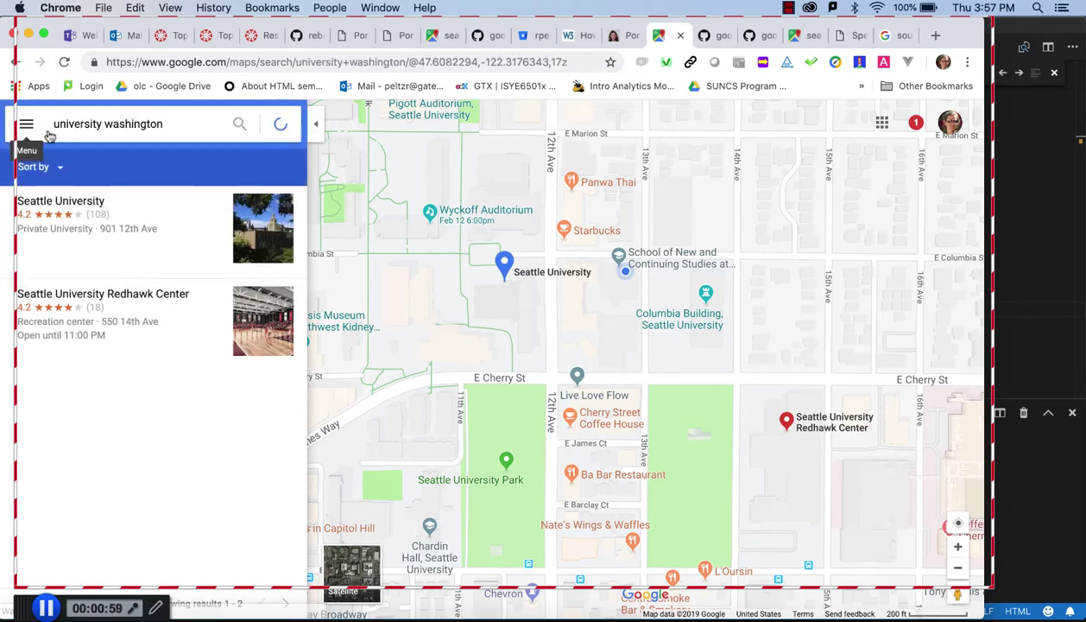
pyautogui.click(78, 268)
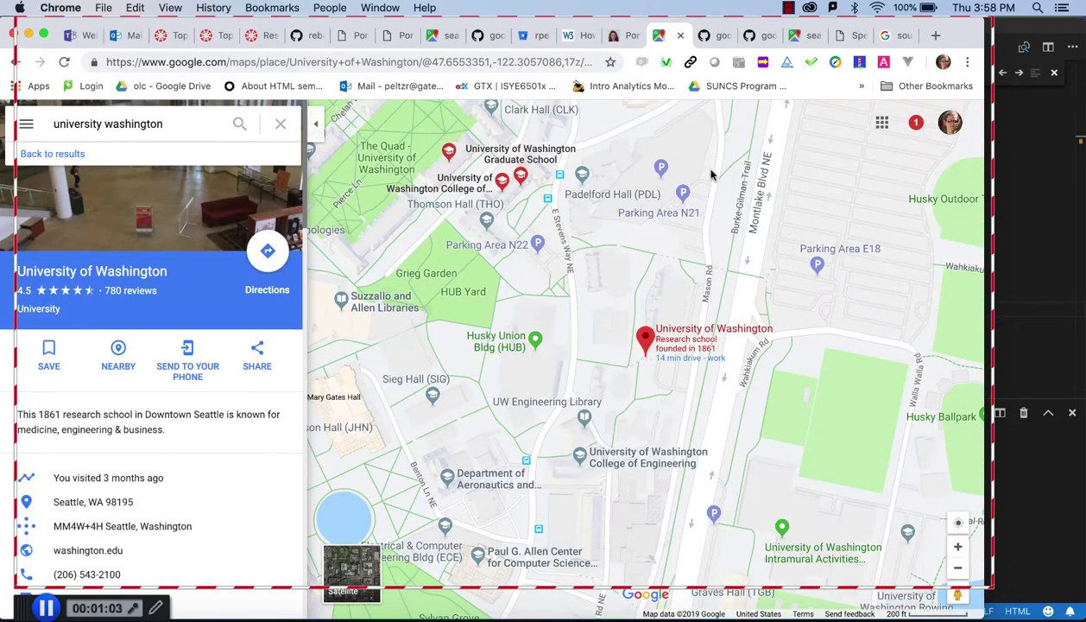
pyautogui.click(637, 64)
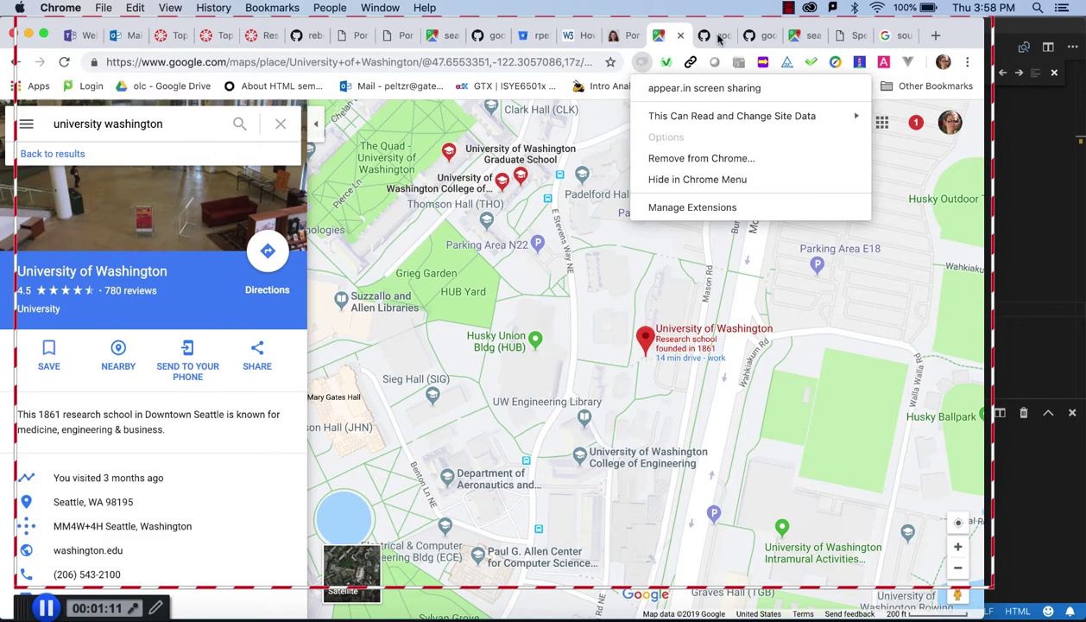
pyautogui.click(639, 62)
# - Show the repo's LICENSE.md and then lib/index.js code before returning to Canvas
pyautogui.click(706, 36)
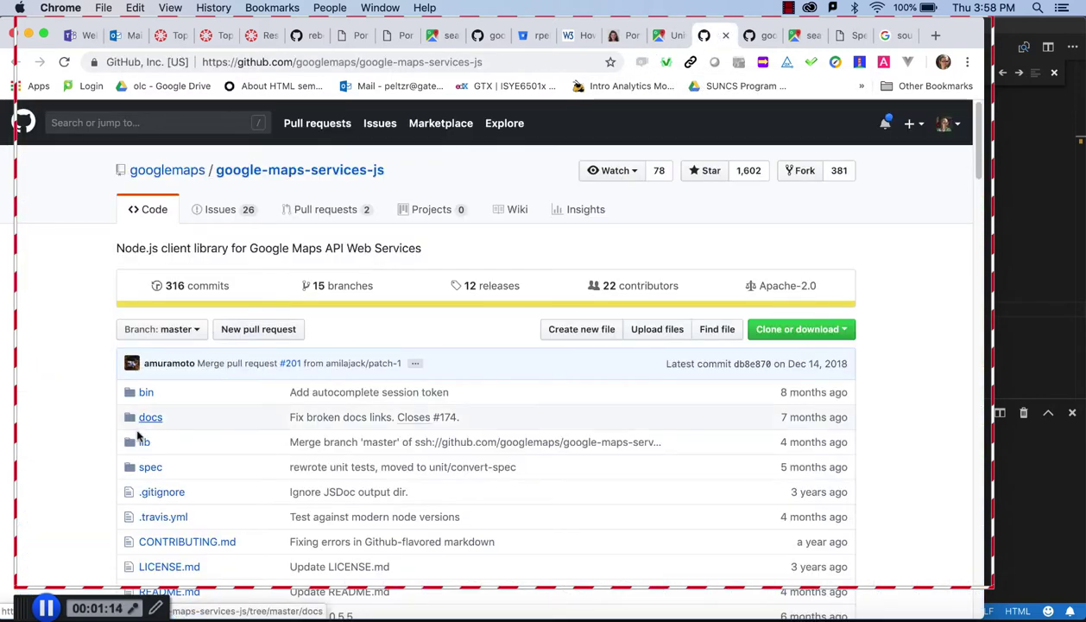
pyautogui.scroll(-1, 174, 511)
pyautogui.scroll(-2, 172, 508)
pyautogui.click(152, 483)
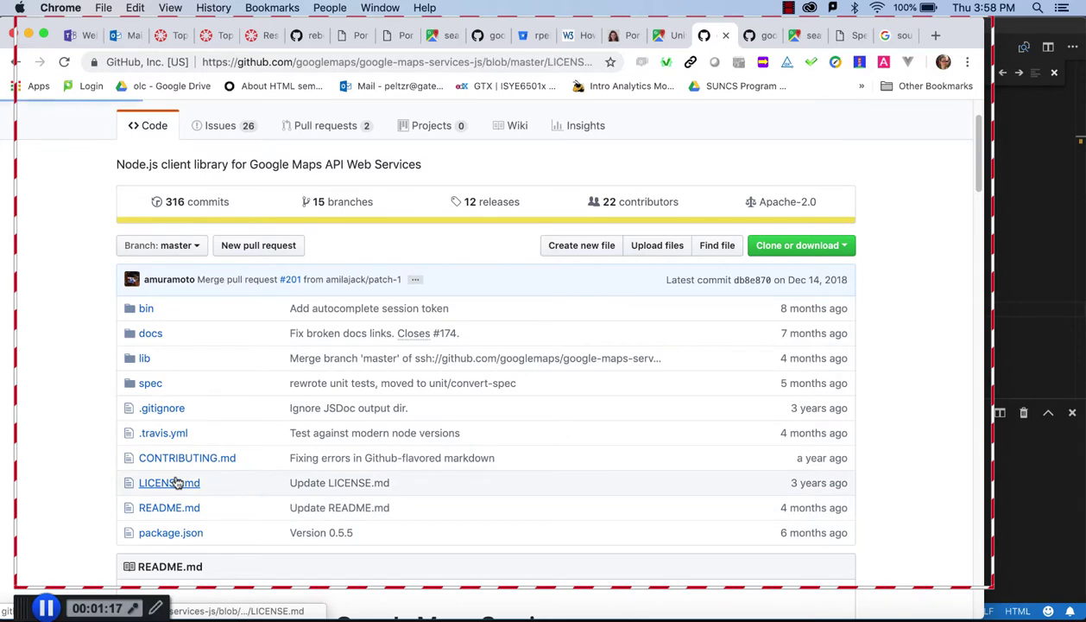
pyautogui.click(16, 62)
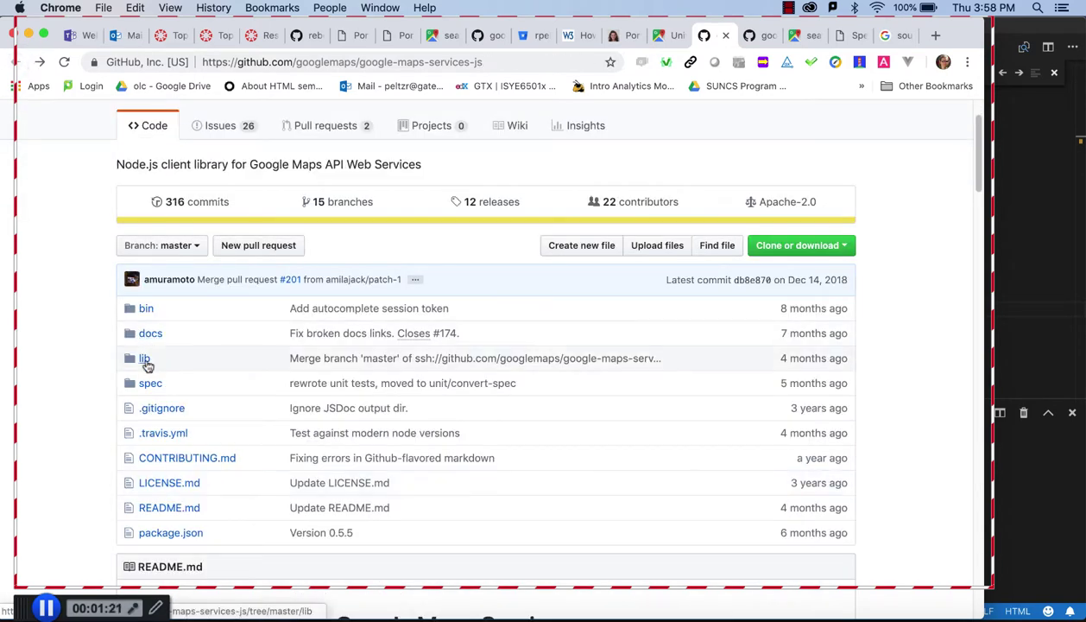
pyautogui.click(146, 361)
pyautogui.click(164, 388)
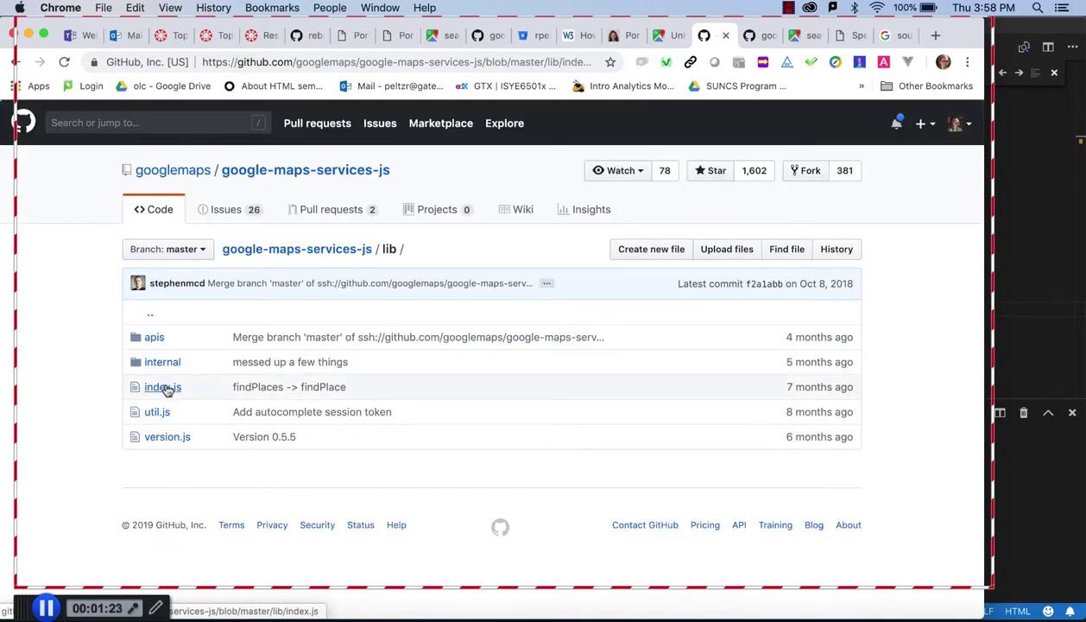
pyautogui.scroll(-10, 256, 401)
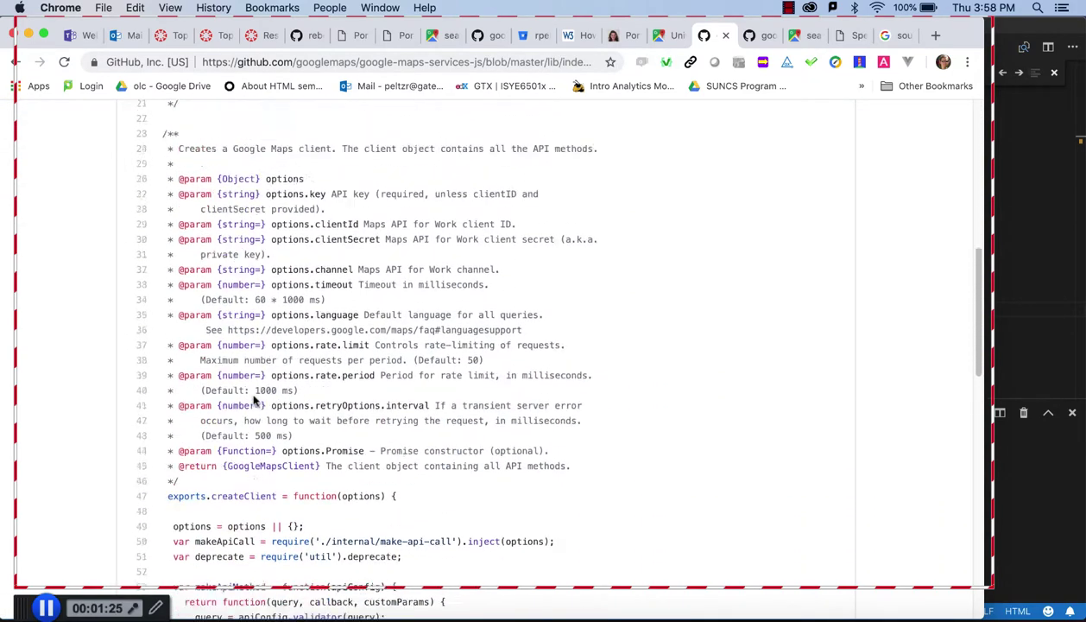
pyautogui.scroll(5, 256, 401)
pyautogui.scroll(-5, 255, 401)
pyautogui.scroll(8, 286, 401)
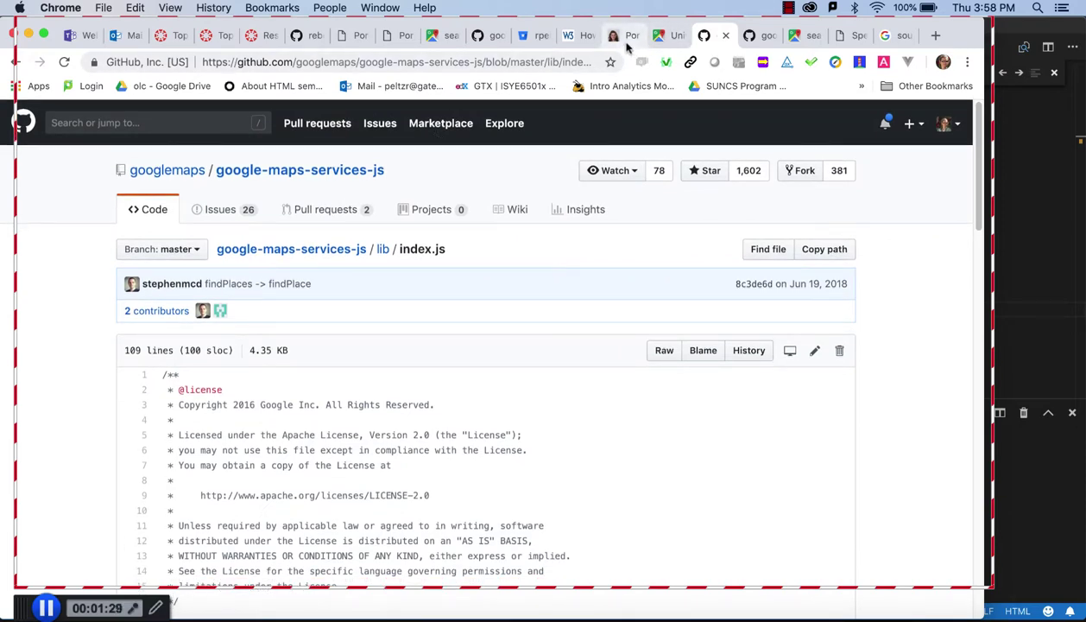
pyautogui.click(172, 35)
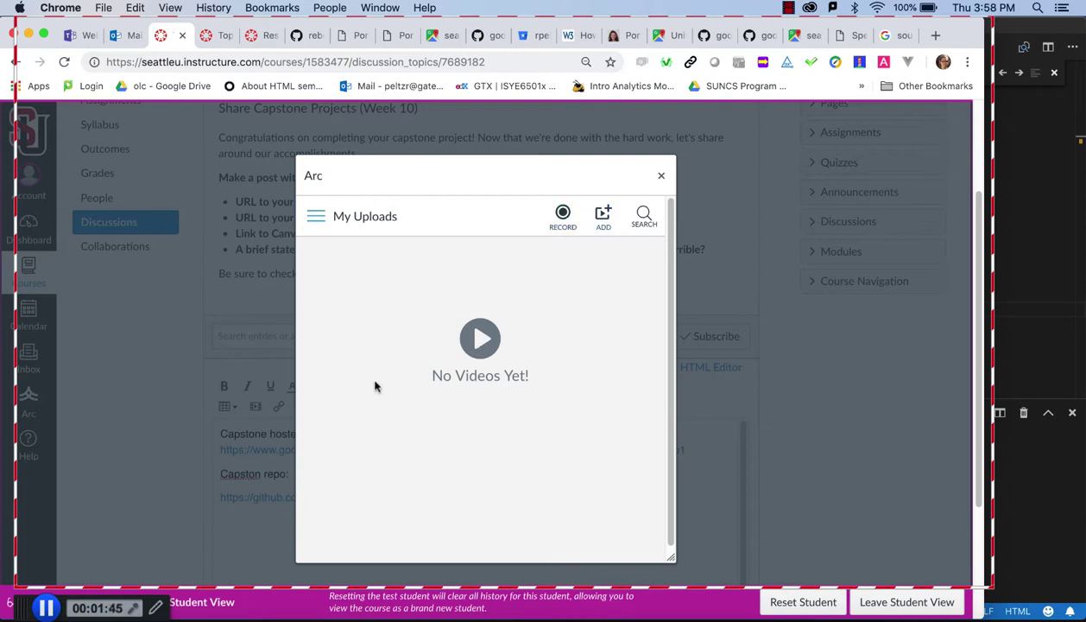
# - Pause the Arc recording and finish it at 1:48 to reach its preview
pyautogui.click(46, 607)
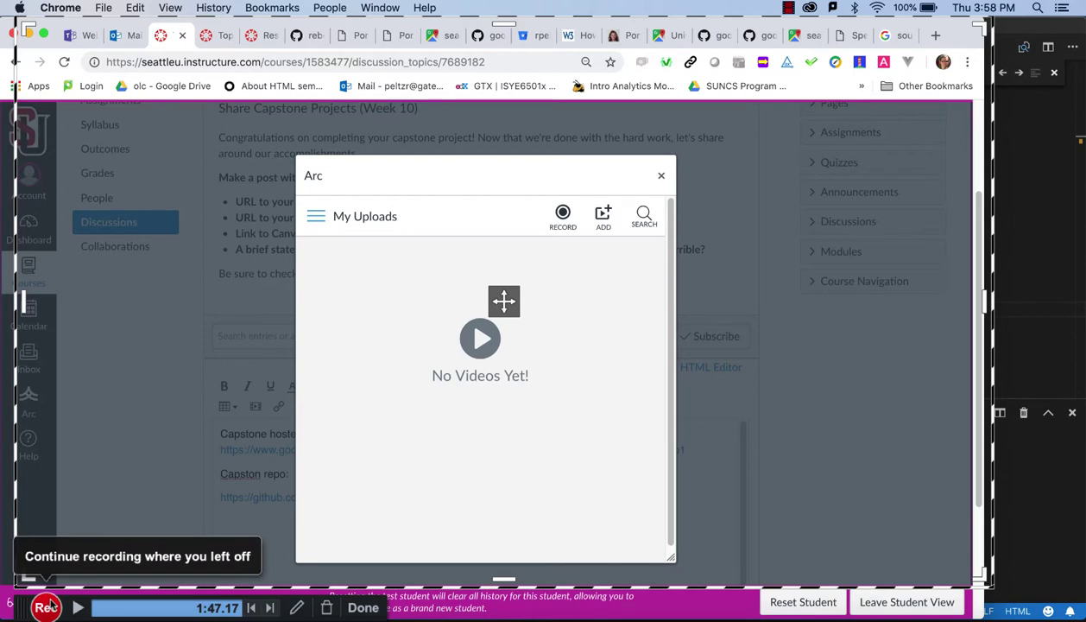
pyautogui.click(363, 607)
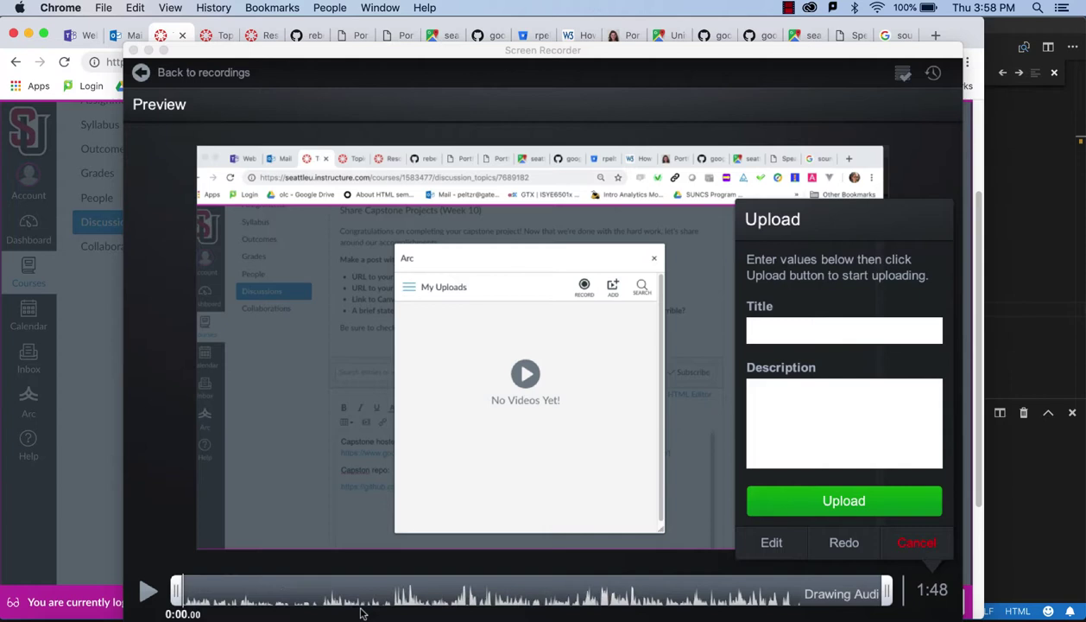
# - Title the recording 'Portfolio capstone walkthrough'
pyautogui.click(760, 337)
pyautogui.write('Capston')
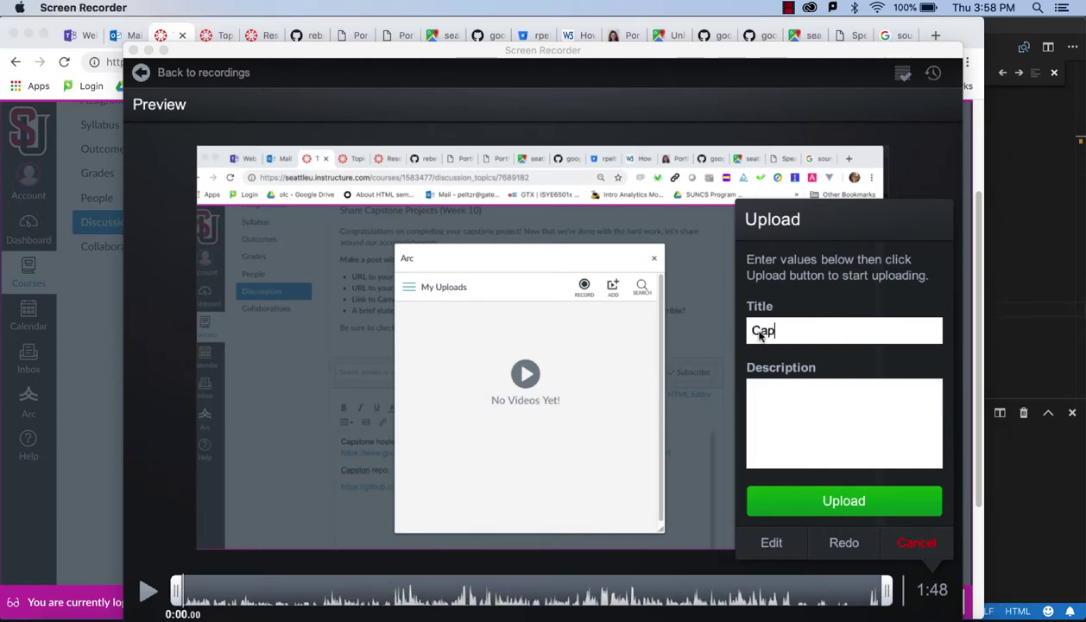
pyautogui.press('BackSpace')
pyautogui.press('BackSpace')
pyautogui.press('BackSpace')
pyautogui.write('Portfolio capstone walkthr')
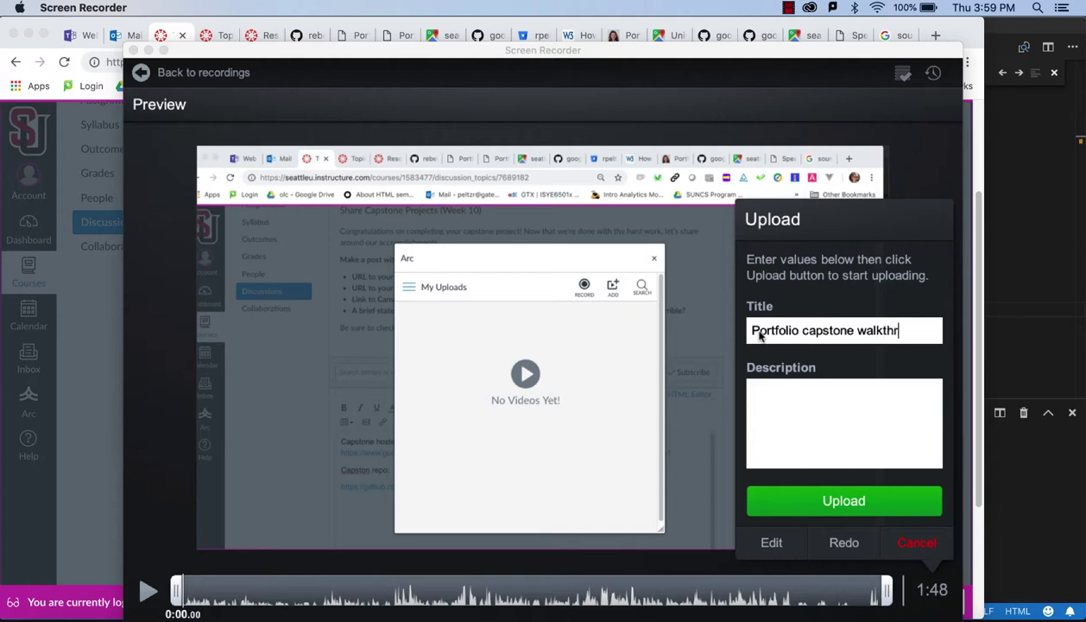
pyautogui.write('ough')
# - Describe it as 'Winter 2019 Capstone project' with the author's name, and upload it to Arc
pyautogui.click(764, 385)
pyautogui.write('Winter 2')
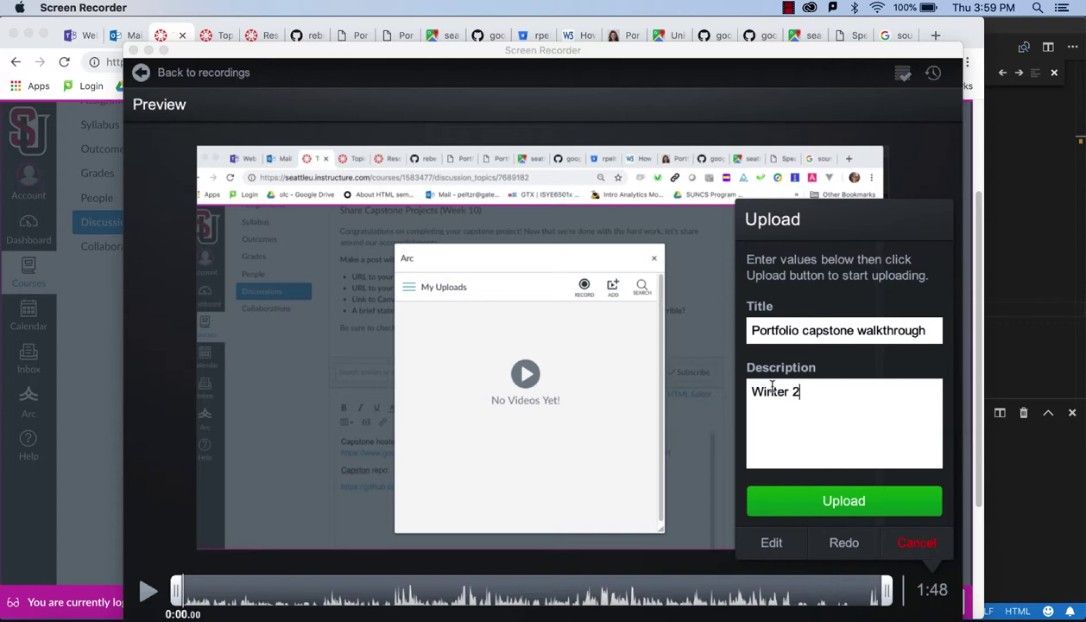
pyautogui.write('019 Capstone ')
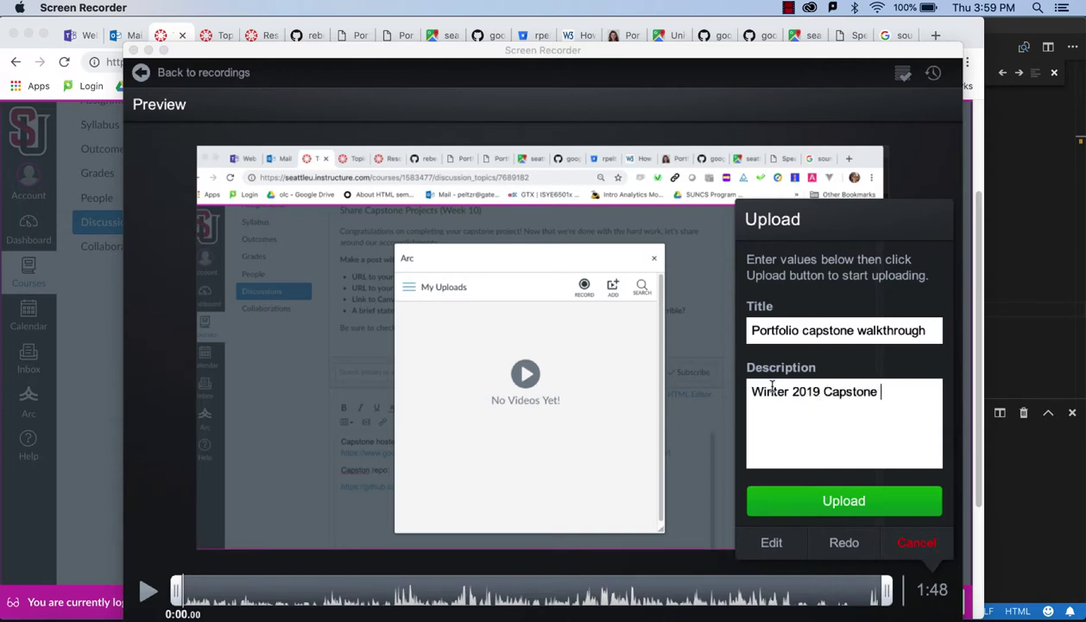
pyautogui.write('project BEck')
pyautogui.press('BackSpace')
pyautogui.press('BackSpace')
pyautogui.press('BackSpace')
pyautogui.press('BackSpace')
pyautogui.write('eck')
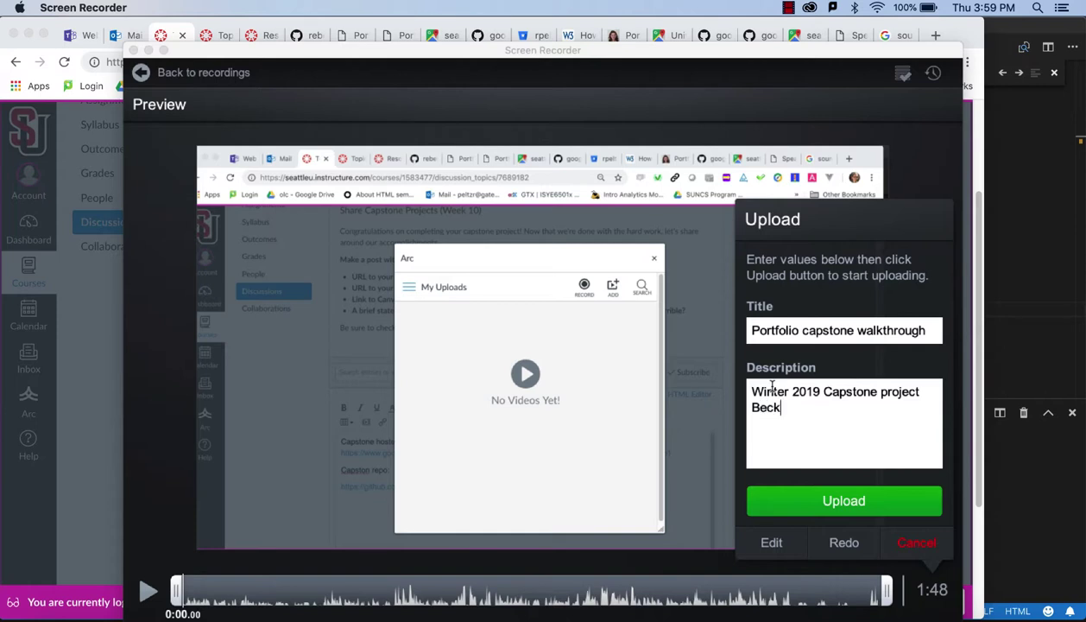
pyautogui.write('y Peltz')
pyautogui.click(815, 505)
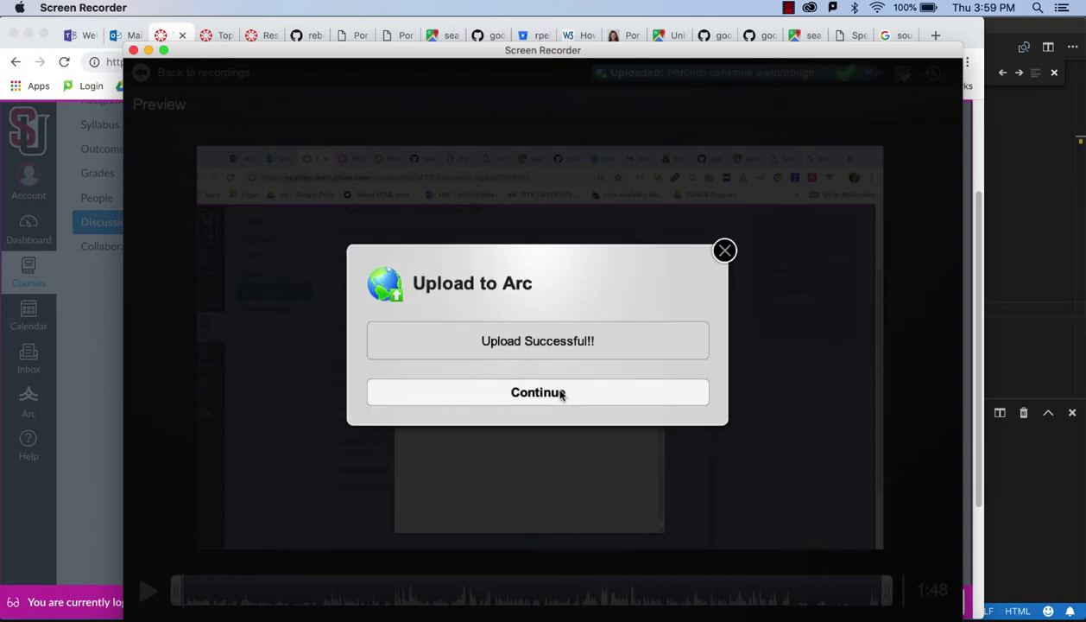
# - Embed the Portfolio capstone walkthrough video with comments off and the download option on
pyautogui.click(561, 392)
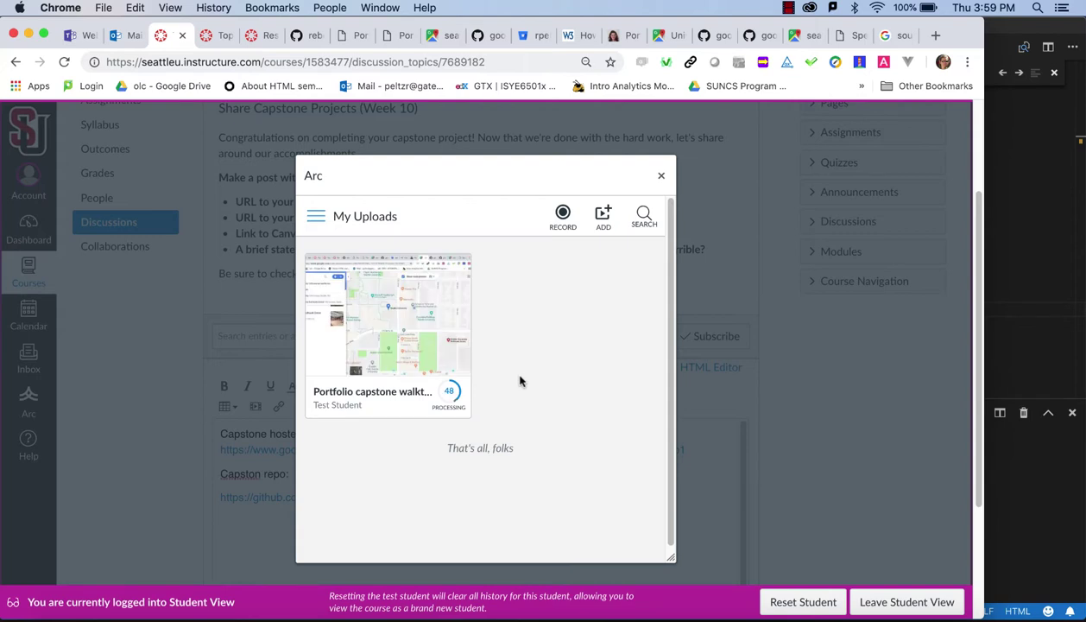
pyautogui.click(393, 357)
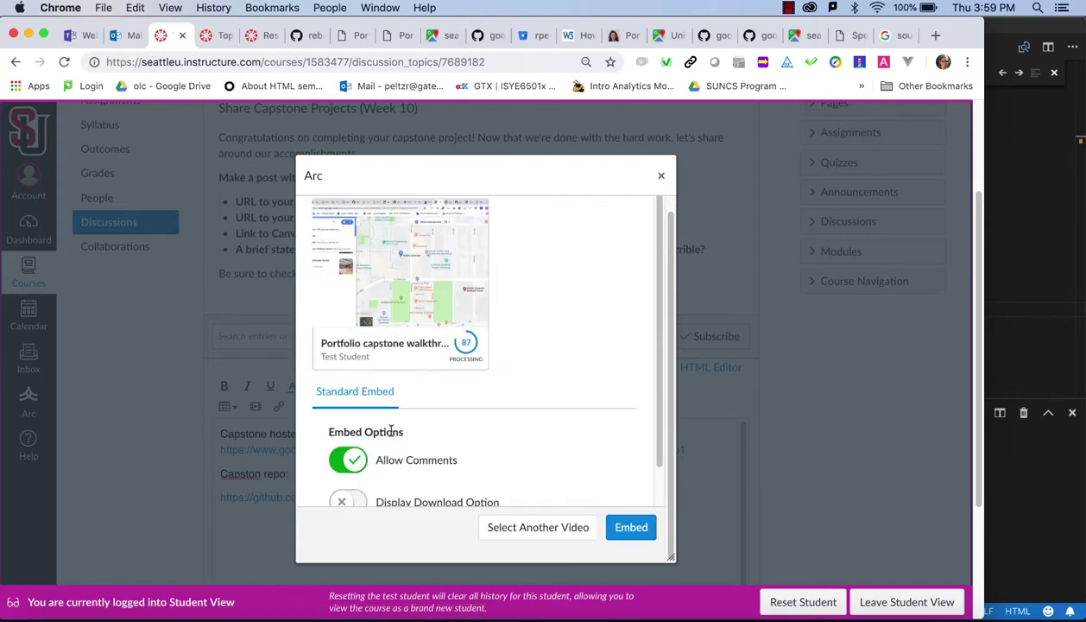
pyautogui.scroll(-1, 367, 488)
pyautogui.click(337, 418)
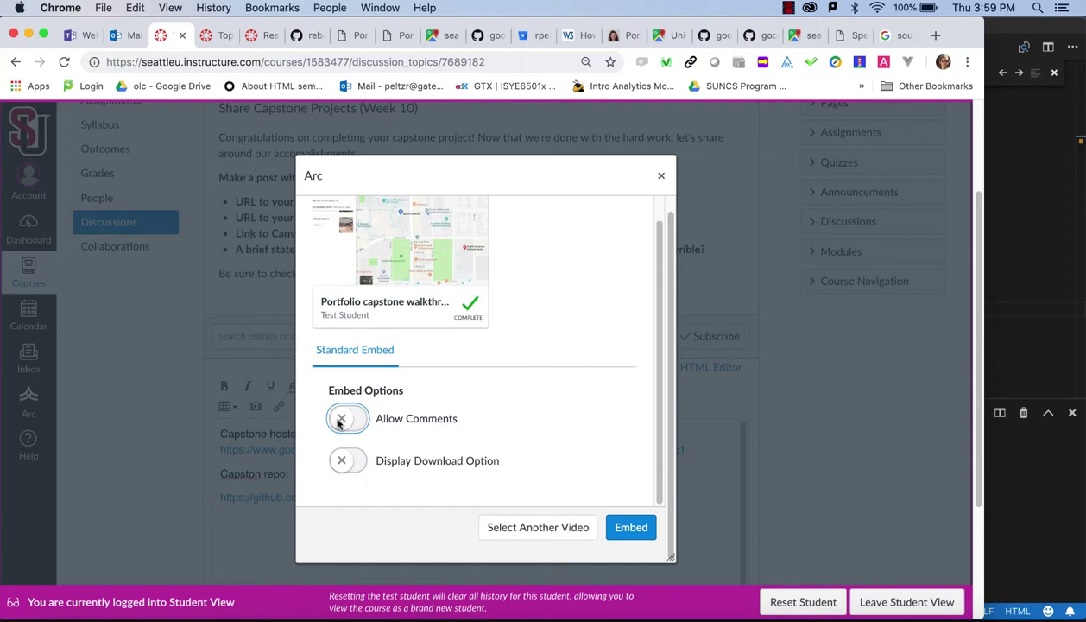
pyautogui.click(352, 464)
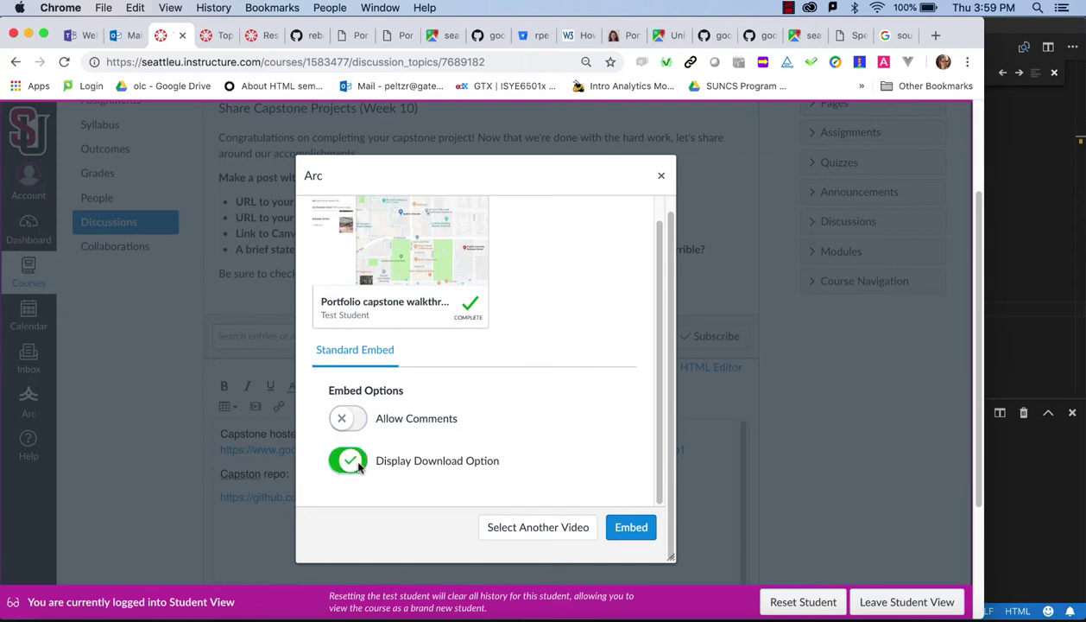
pyautogui.click(638, 535)
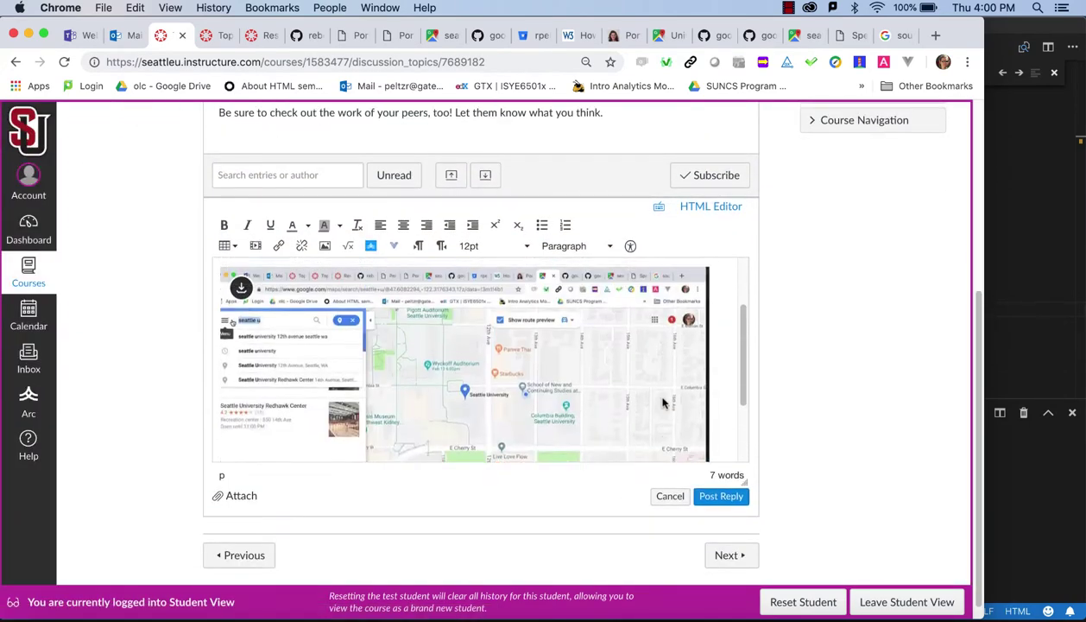
# - Correct the label 'Capston repo:' to 'Capstone repo:' and check the embedded video
pyautogui.scroll(2, 663, 400)
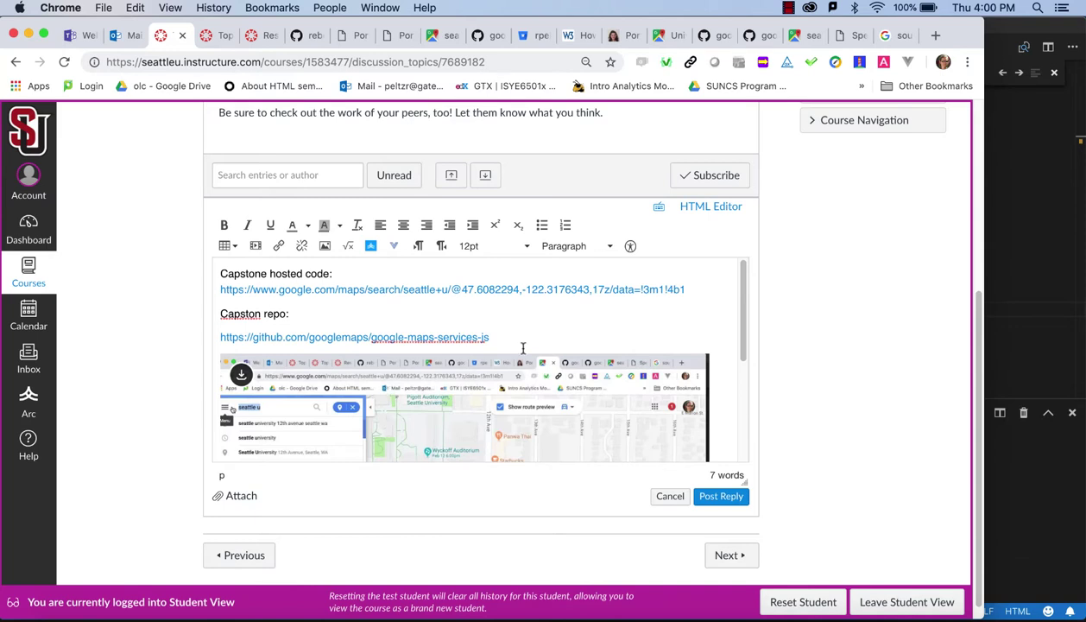
pyautogui.scroll(-1, 518, 351)
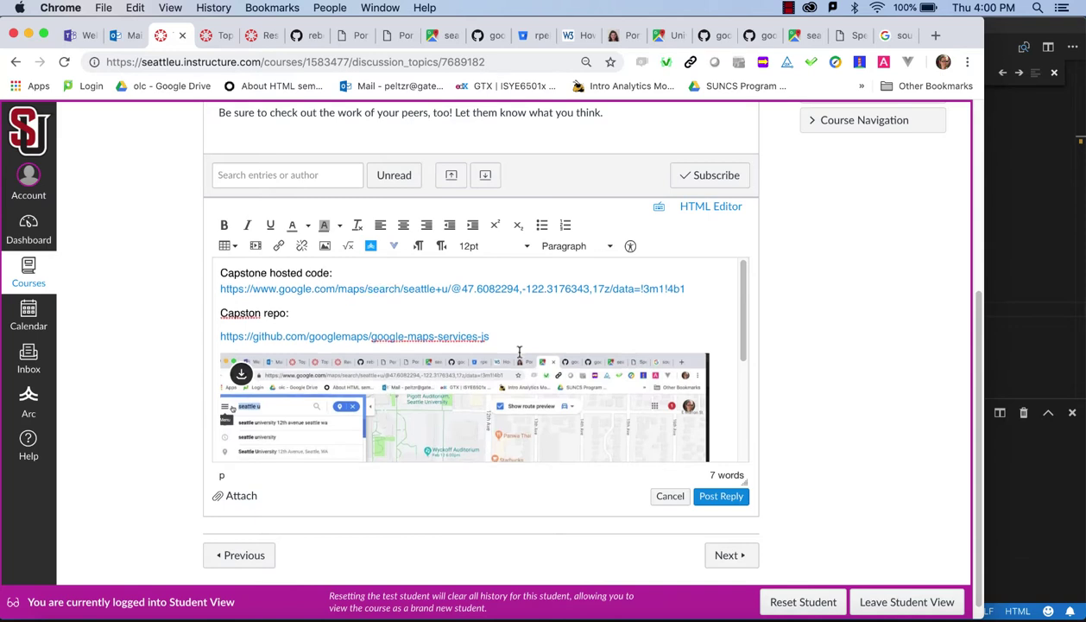
pyautogui.click(261, 314)
pyautogui.write('e')
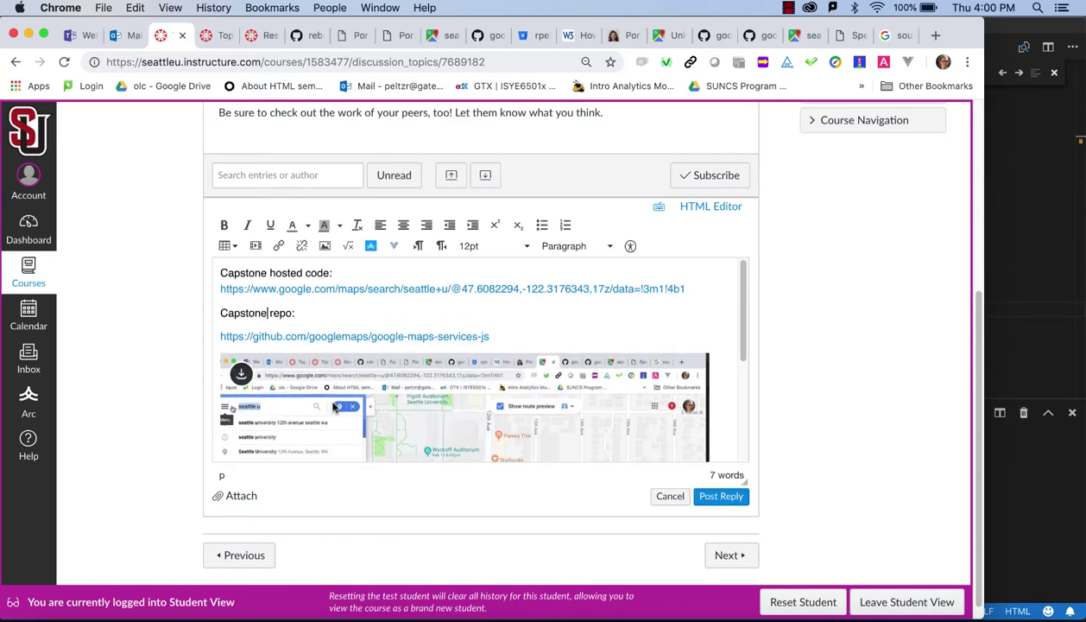
pyautogui.scroll(-1, 335, 405)
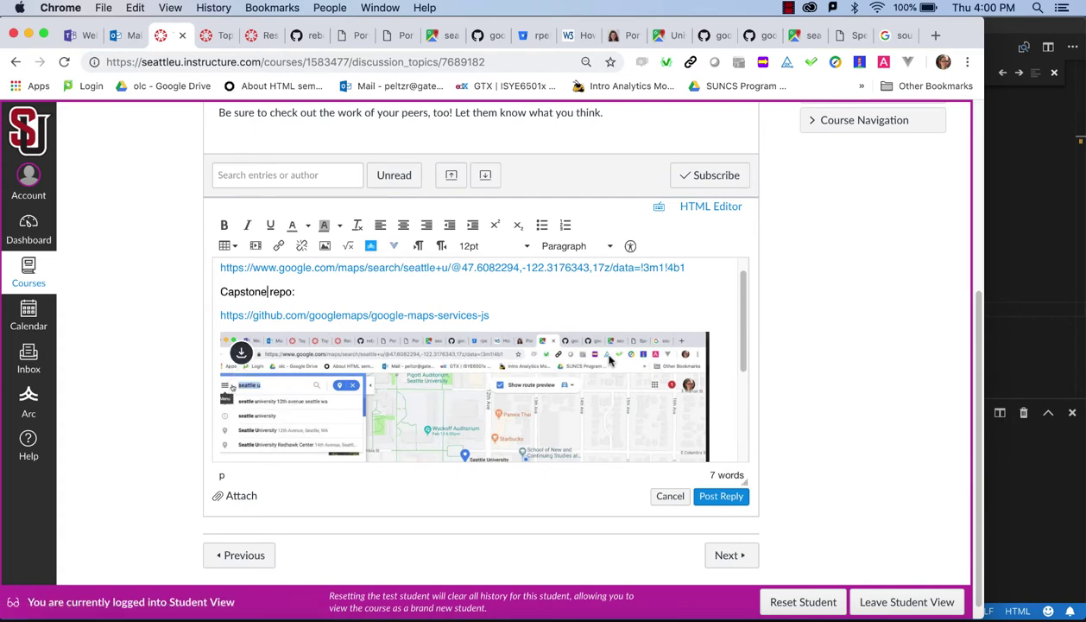
pyautogui.scroll(-3, 642, 311)
pyautogui.scroll(6, 642, 316)
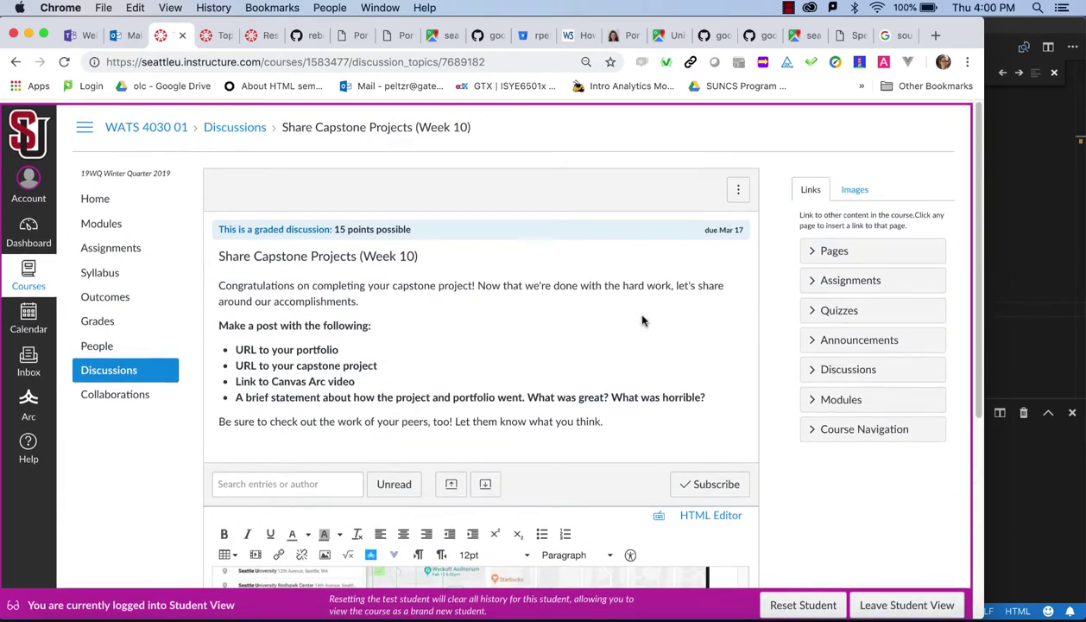
pyautogui.scroll(-5, 807, 514)
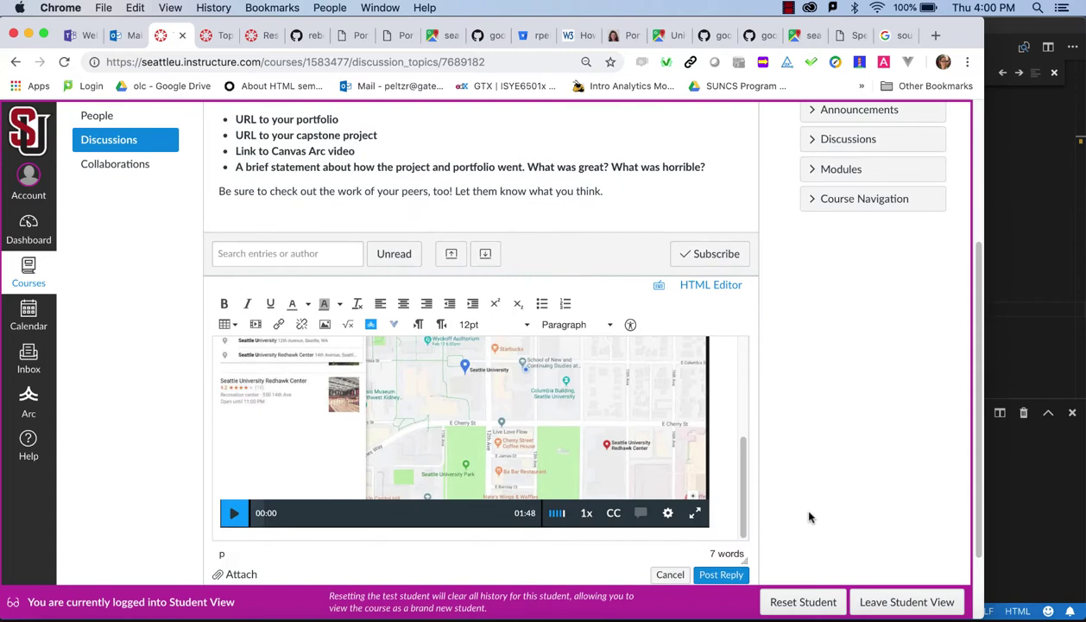
pyautogui.scroll(-2, 809, 516)
pyautogui.click(743, 309)
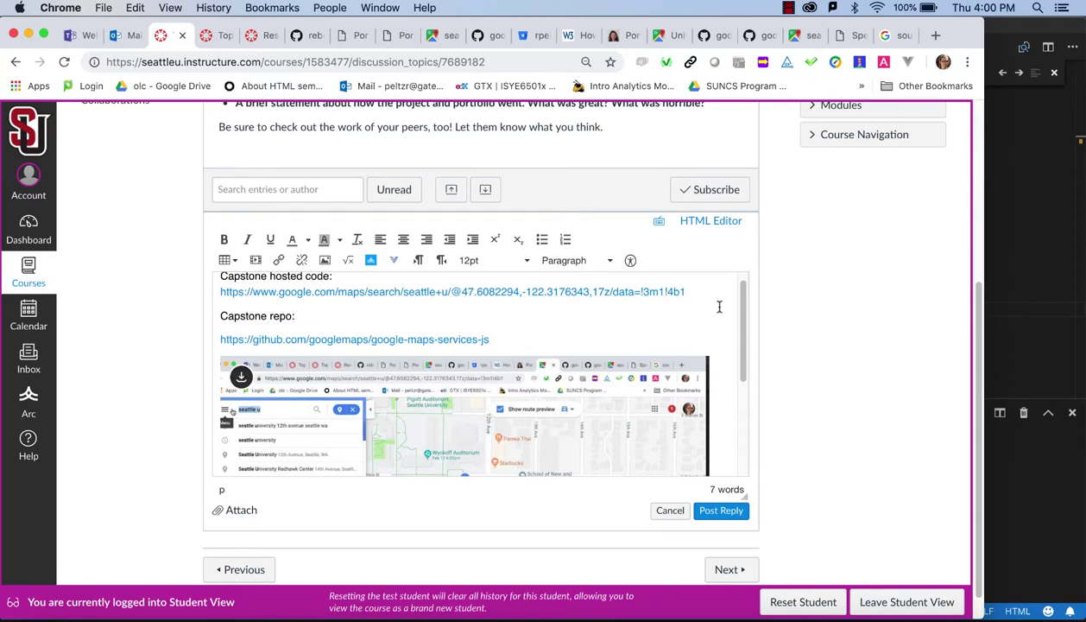
pyautogui.scroll(1, 719, 306)
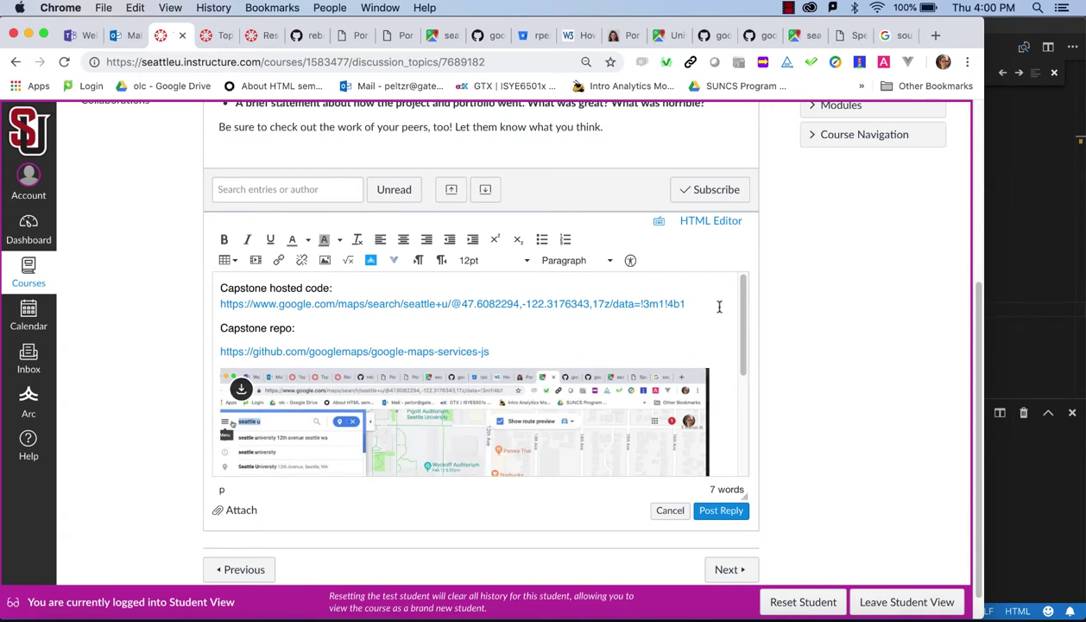